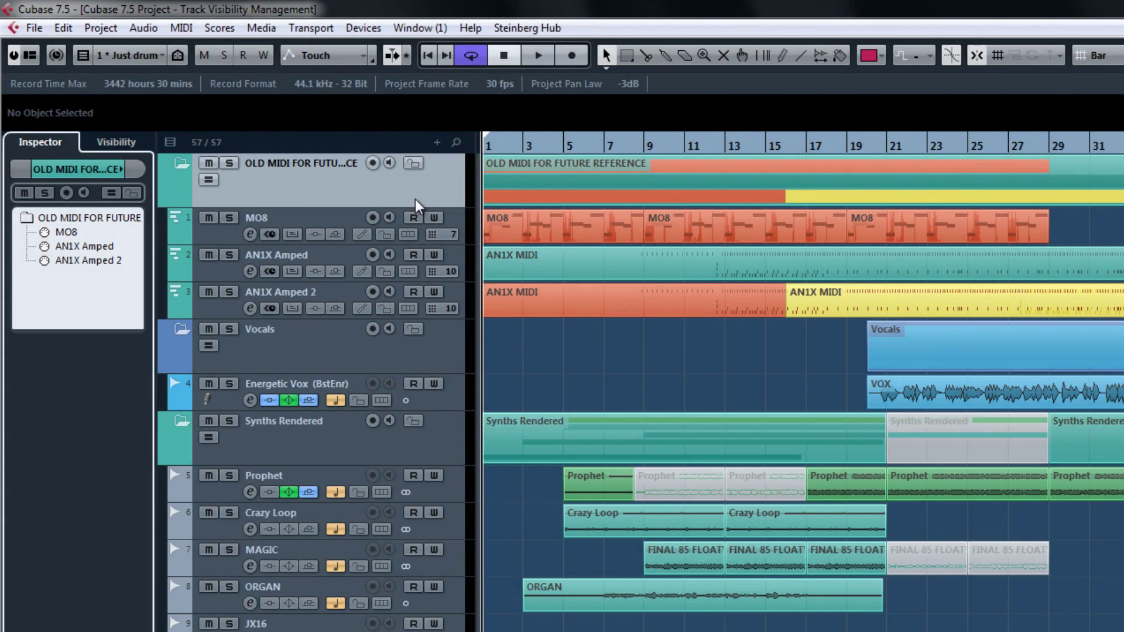
- Recall the MIDI & INSTRUMENT track visibility configuration, followed by the Just drums configuration
click(158, 57)
click(160, 113)
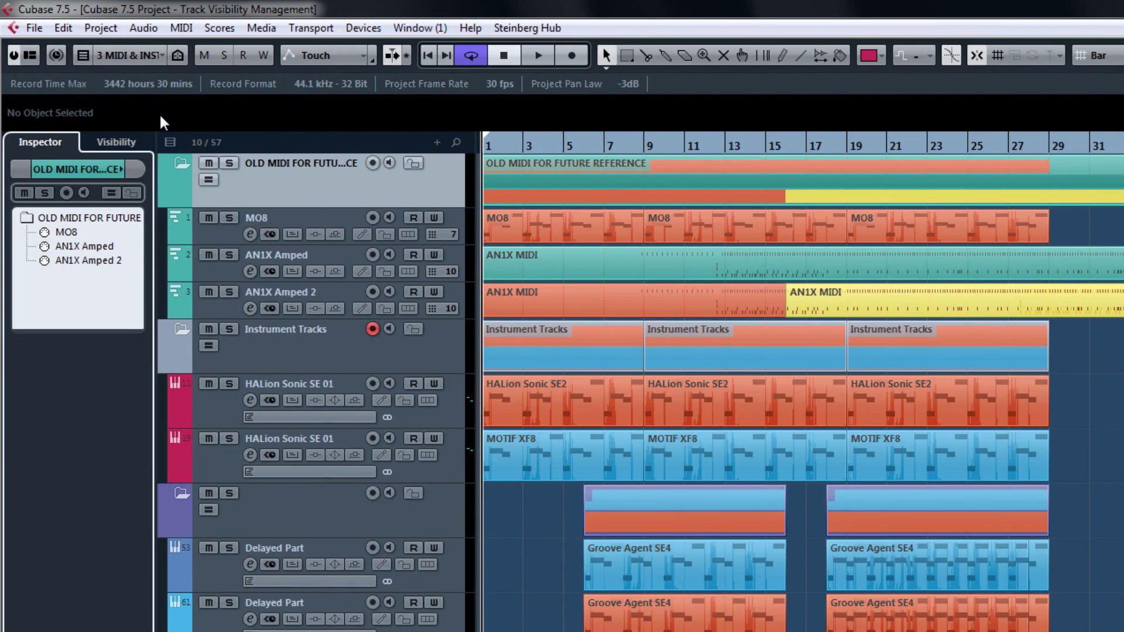
click(159, 55)
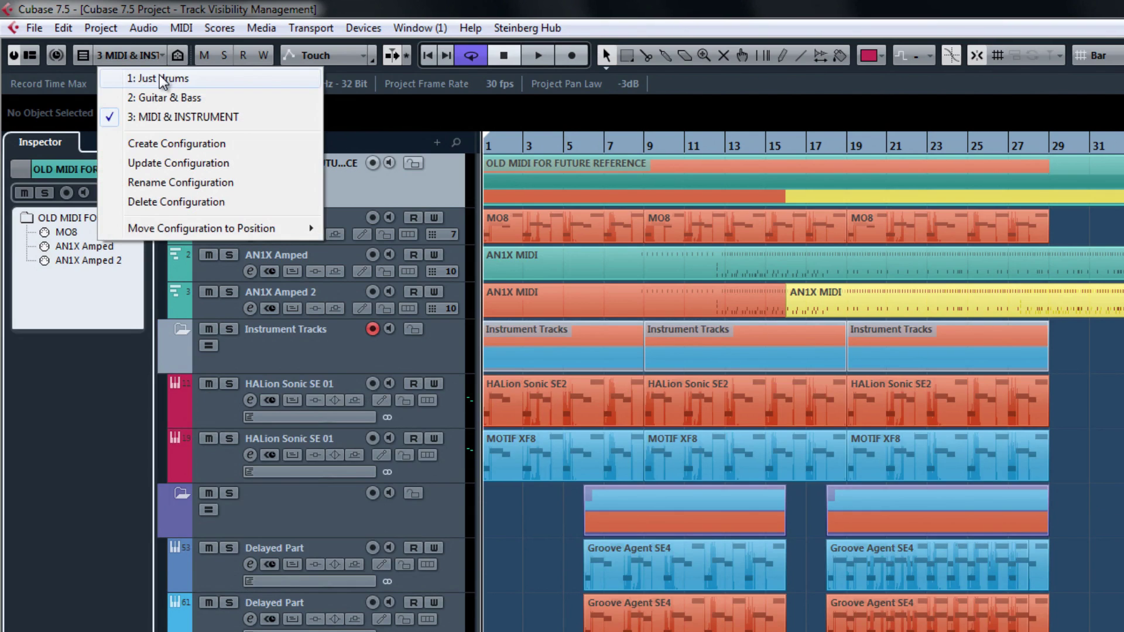
click(160, 76)
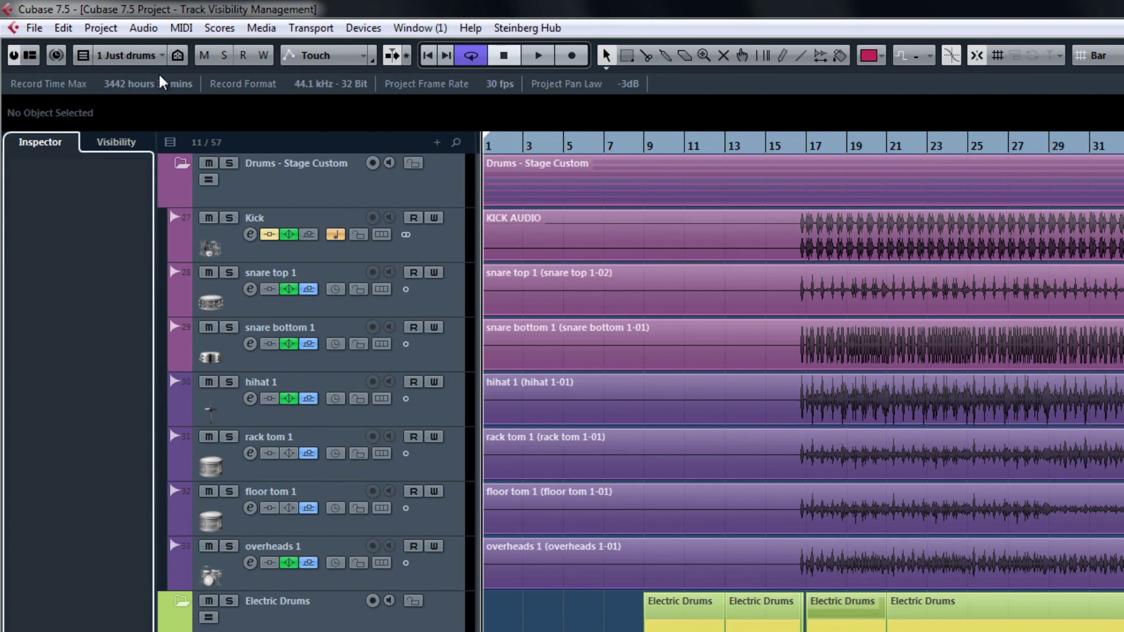
- Show all tracks of the project again and look through the track list
click(178, 55)
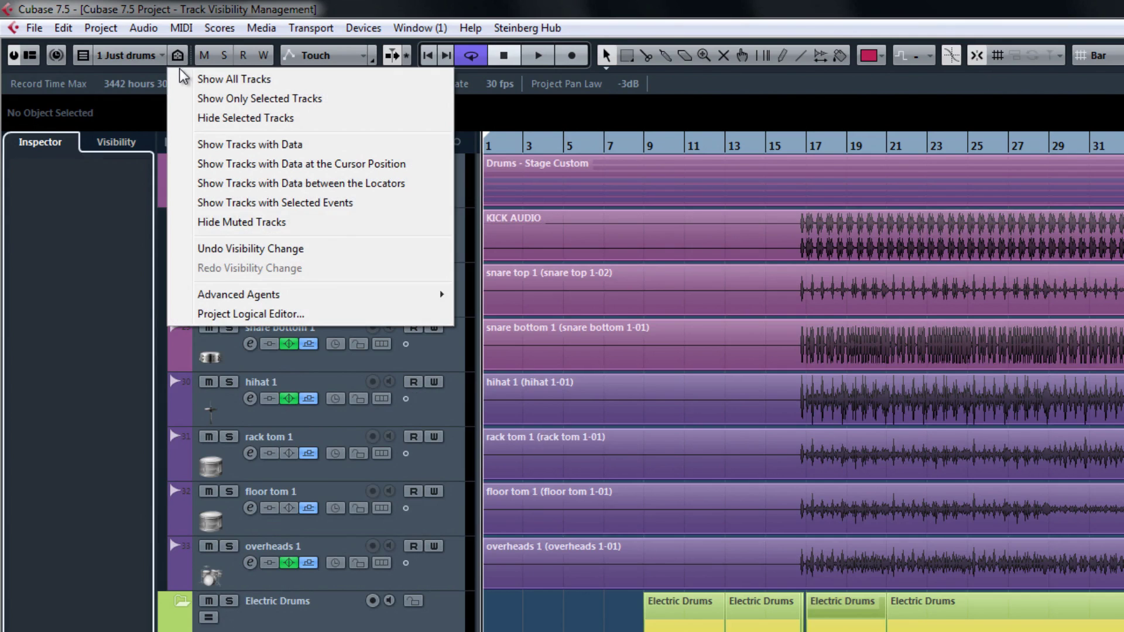
click(235, 80)
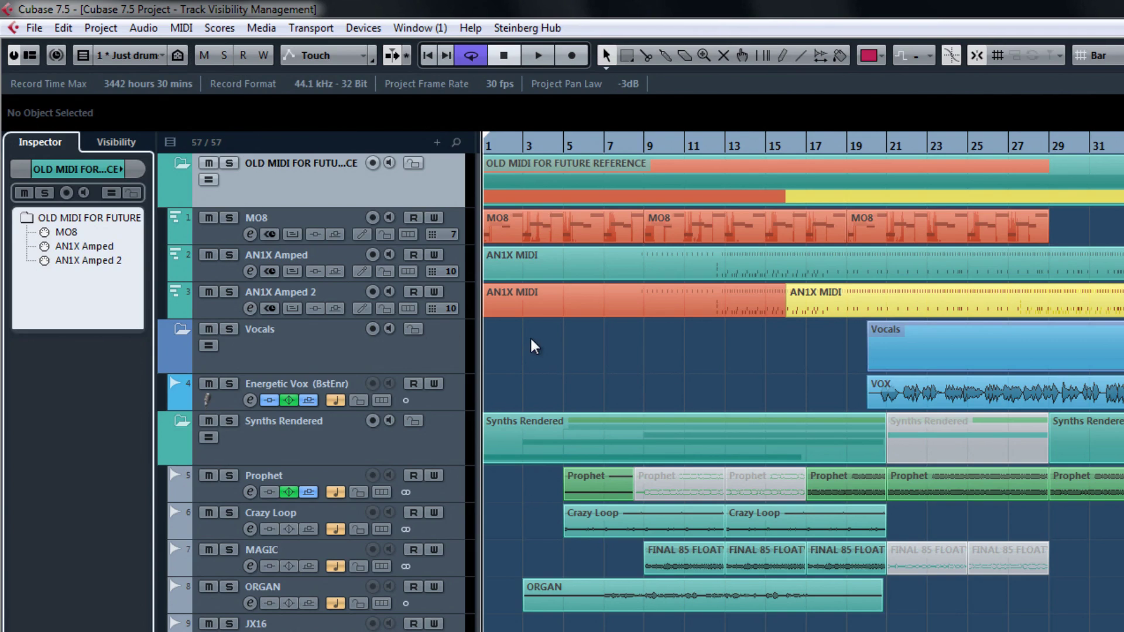
scroll(530, 336, down, 20)
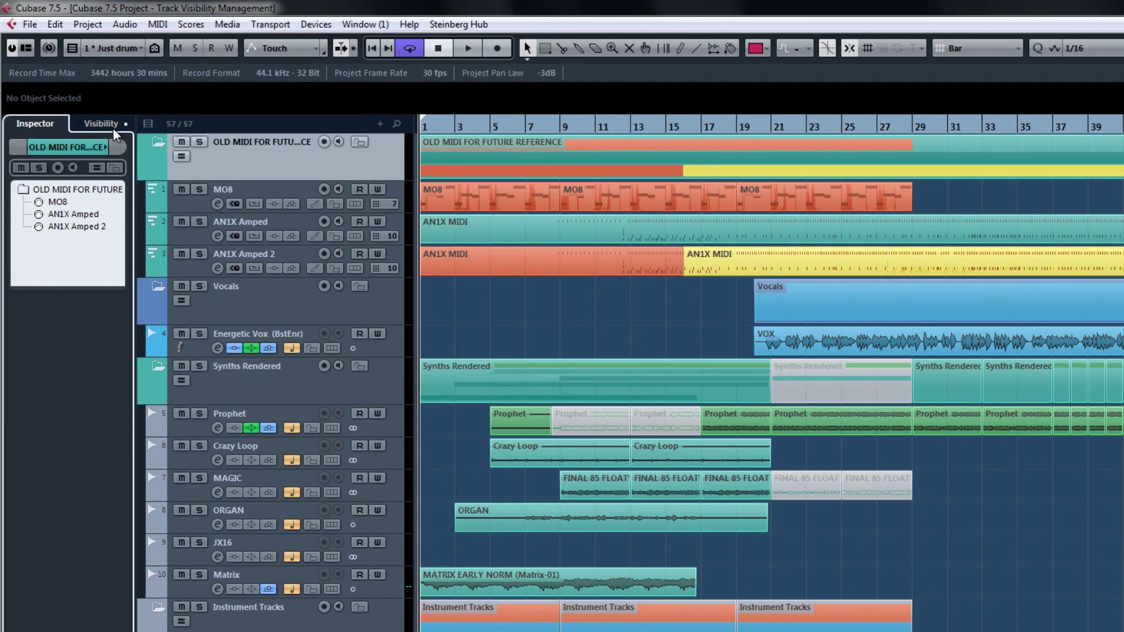
- Open the track visibility list and hide the Prophet, MAGIC and JX16 tracks
click(113, 128)
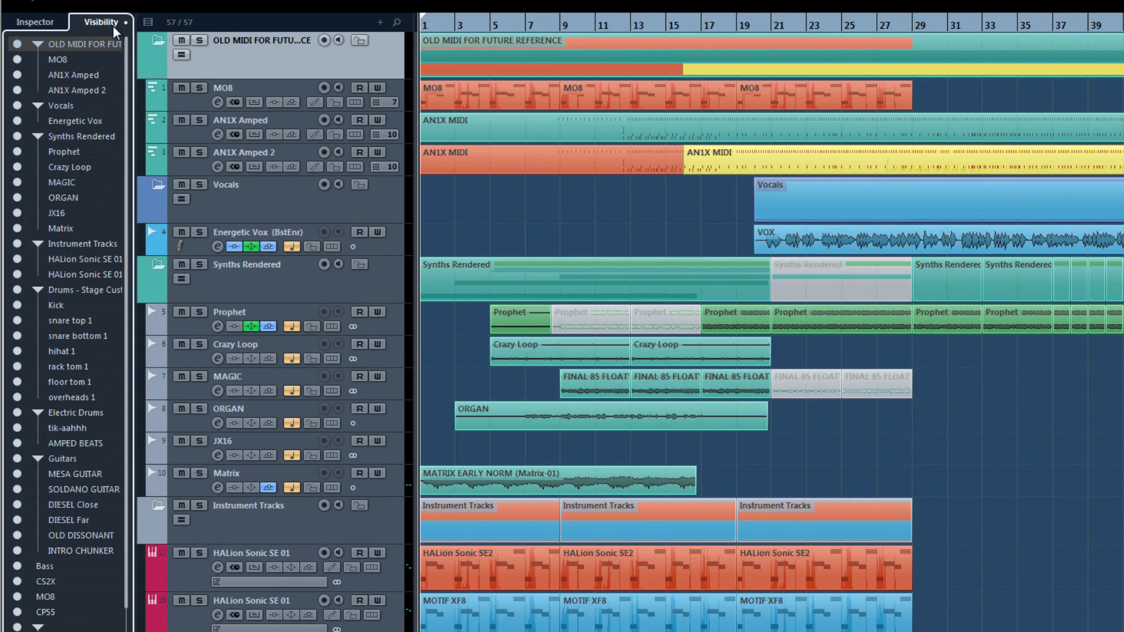
mouse_move(125, 52)
mouse_down()
mouse_move(117, 188)
mouse_move(134, 54)
mouse_up()
click(17, 152)
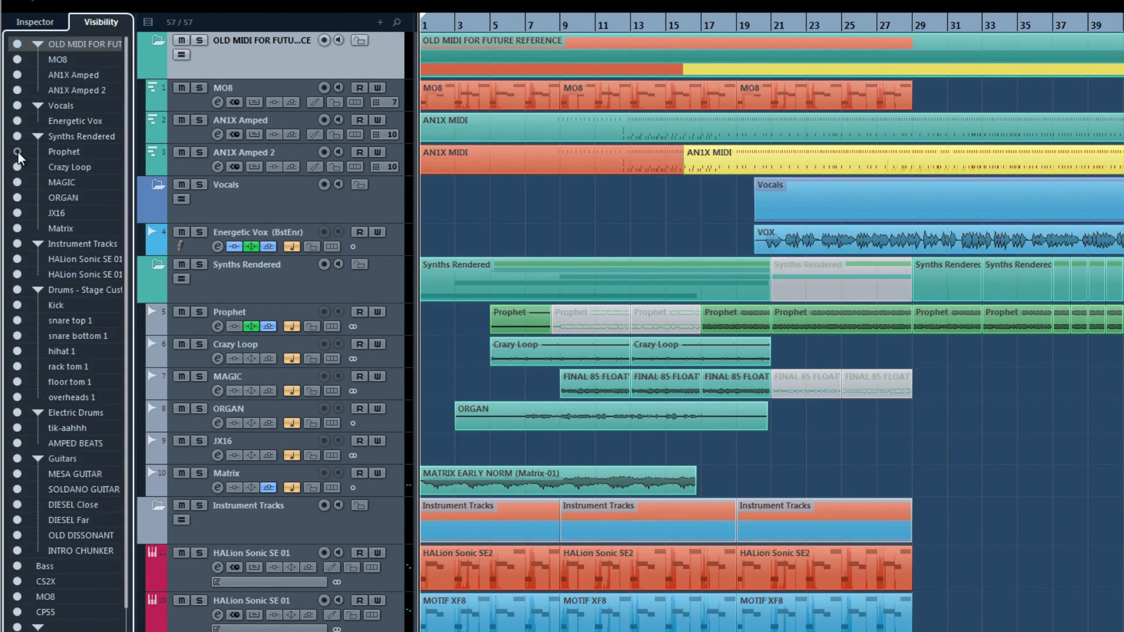
click(17, 182)
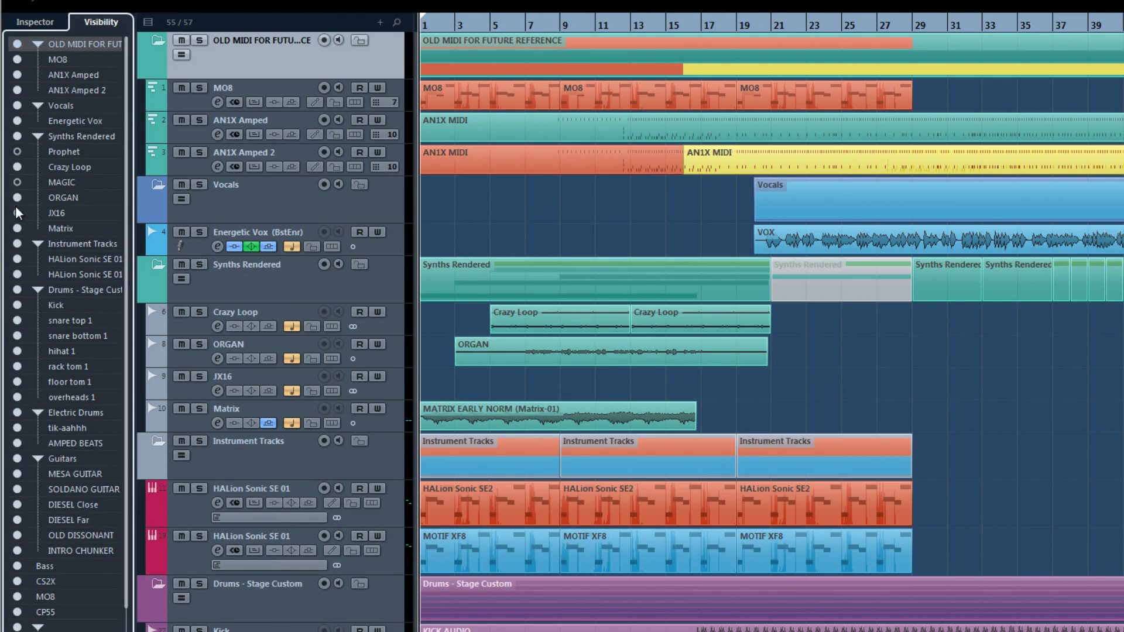
click(17, 212)
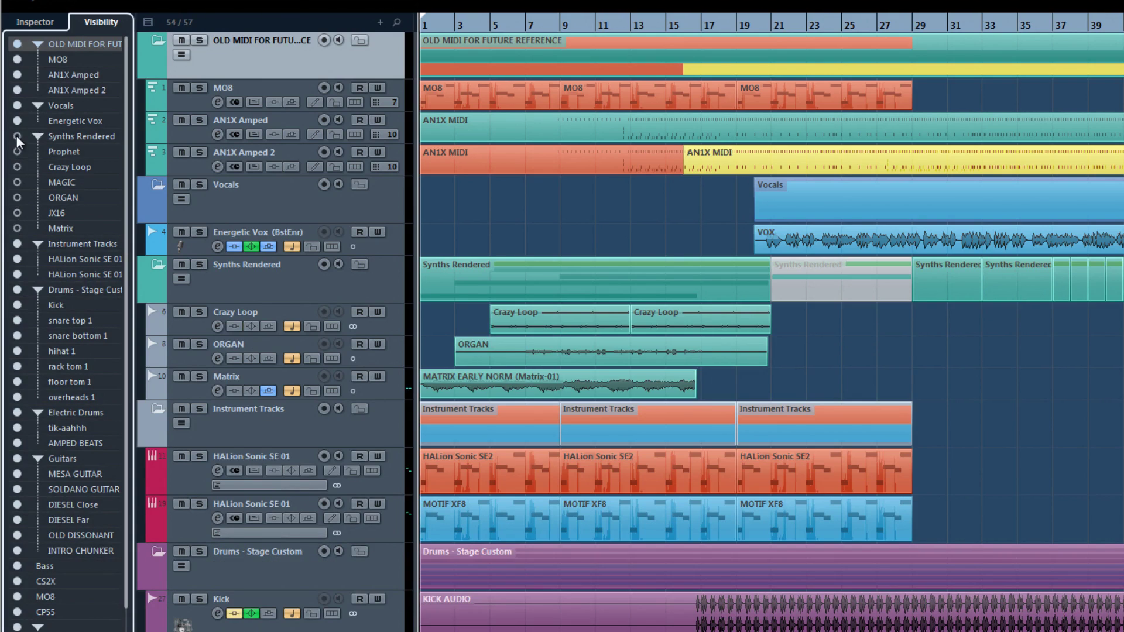
- Hide the whole Synths Rendered folder and show it again with all its tracks
click(17, 137)
click(17, 136)
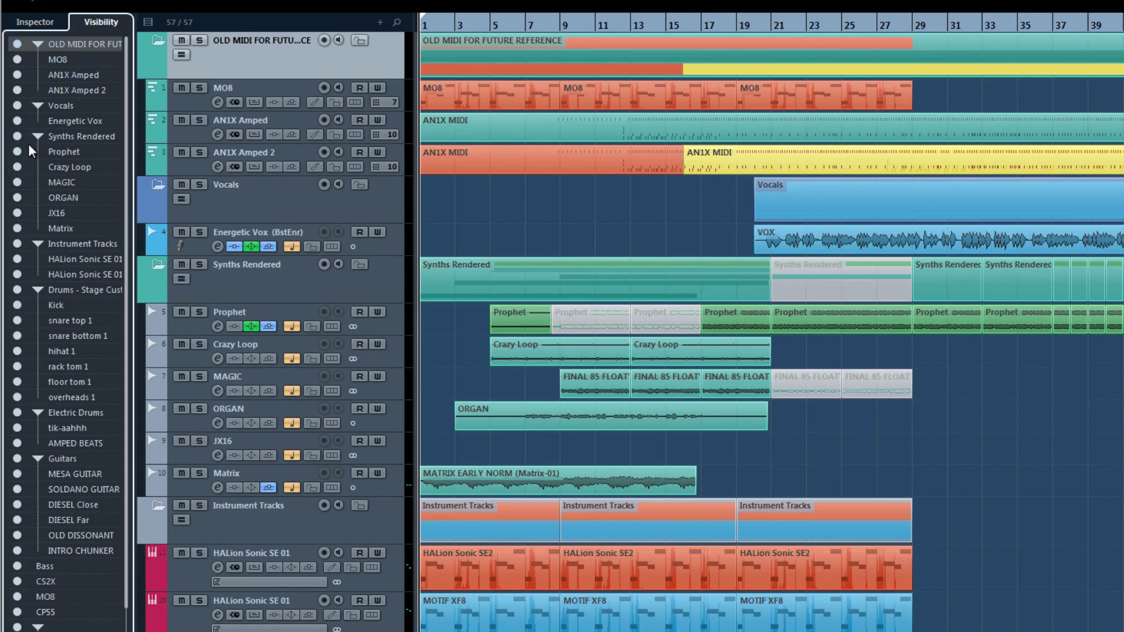
- Starting from Prophet in the visibility list, hide the Prophet, MAGIC and JX16 tracks one after another
click(61, 152)
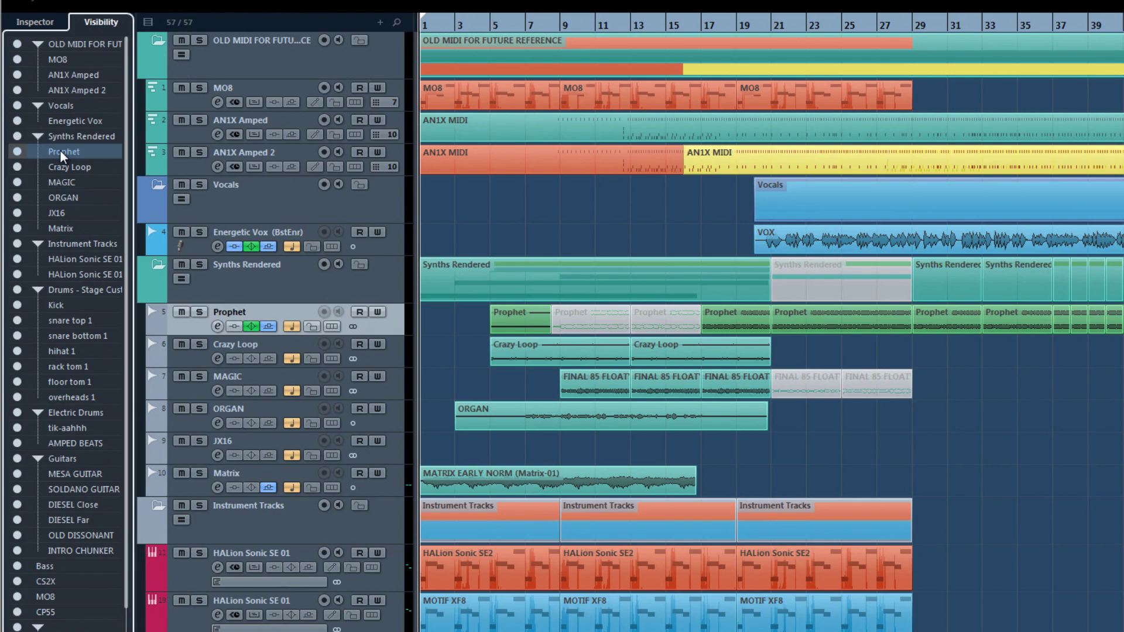
key(h)
key(Down)
key(Down)
key(h)
key(Down)
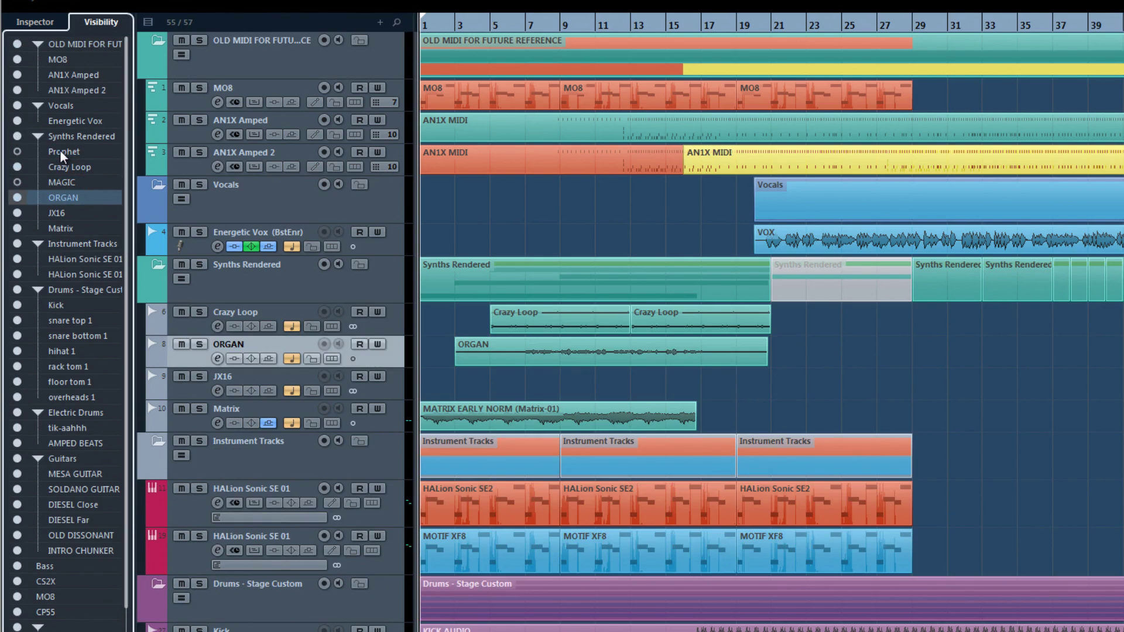
key(Down)
key(h)
- Go back up to MAGIC in the visibility list and show that track again
key(Up)
key(Up)
key(h)
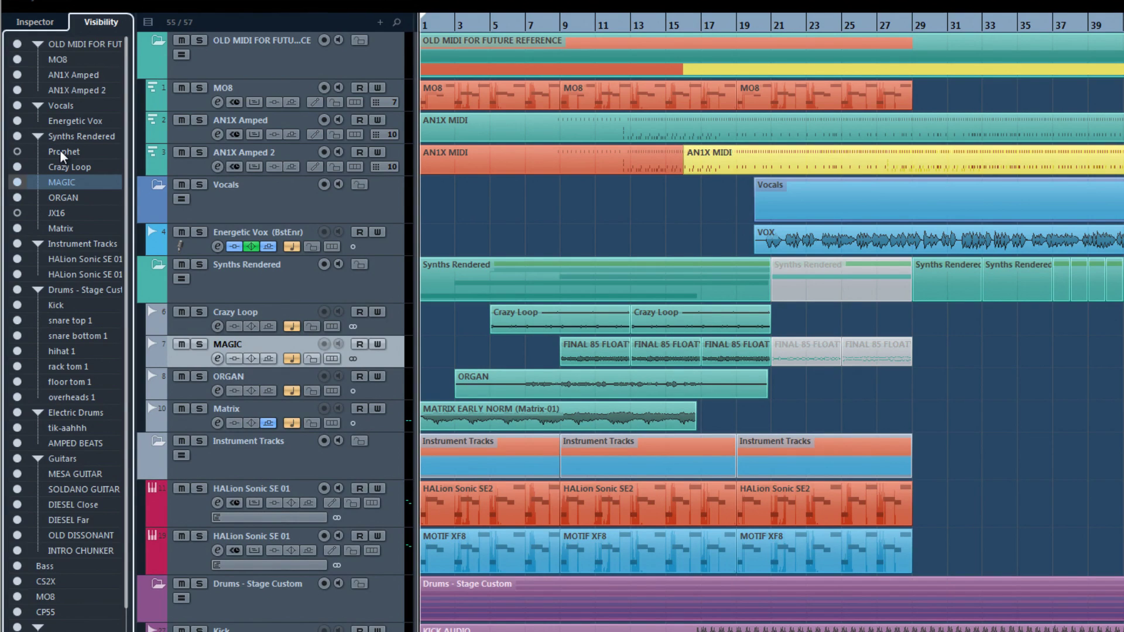
- Show only the Synths Rendered folder with its tracks, and toggle the visibility of the range Prophet to overheads 1 until all are hidden
alt+click(17, 137)
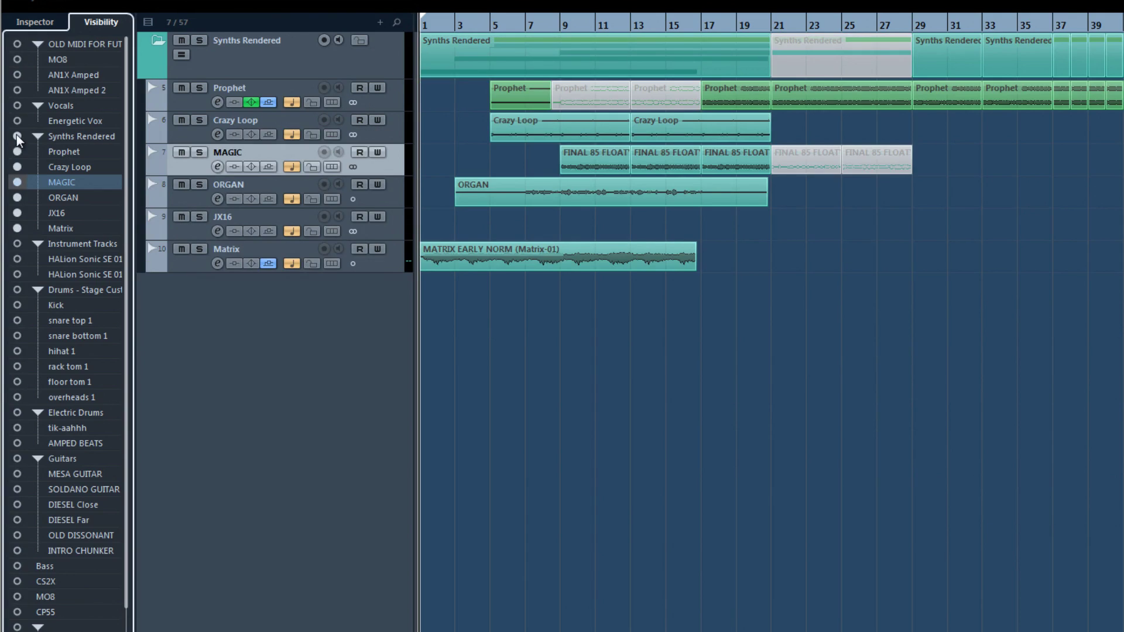
click(71, 155)
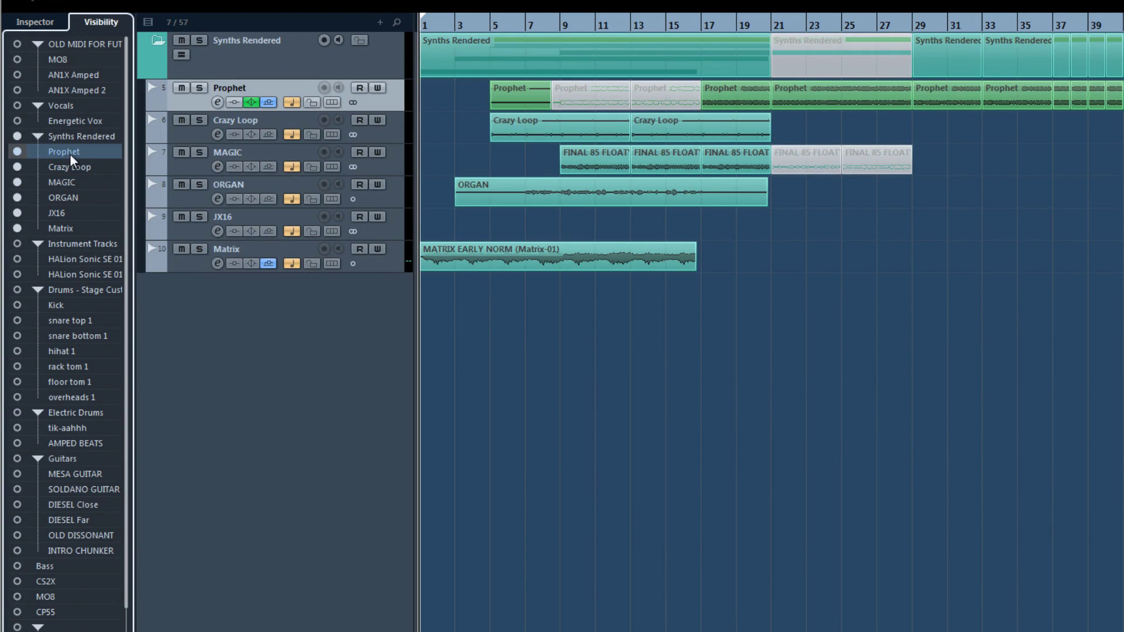
shift+click(72, 399)
click(18, 396)
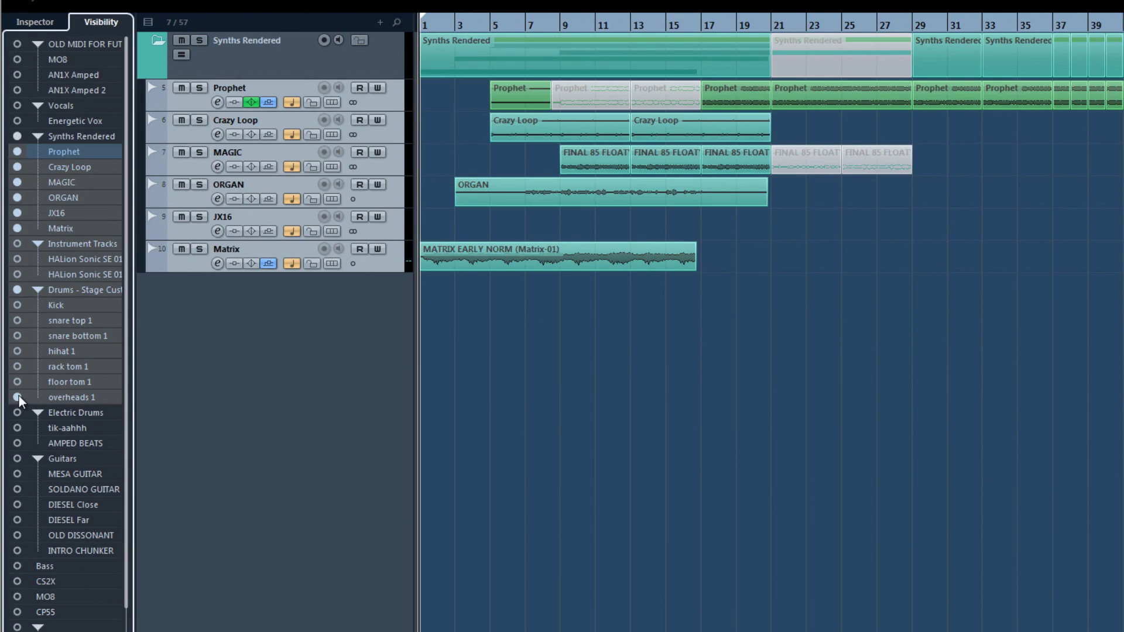
click(19, 396)
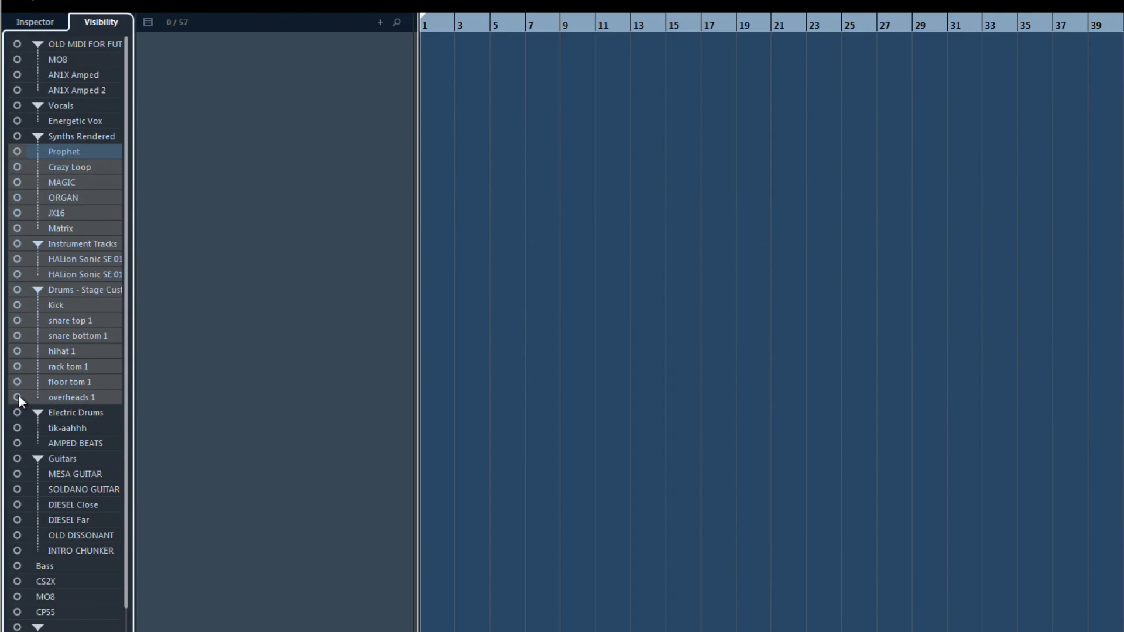
- Deselect and show snare bottom 1, drop ORGAN, Matrix and the second HALion Sonic SE 01 from the selection, and show the remaining selected tracks
ctrl+click(69, 339)
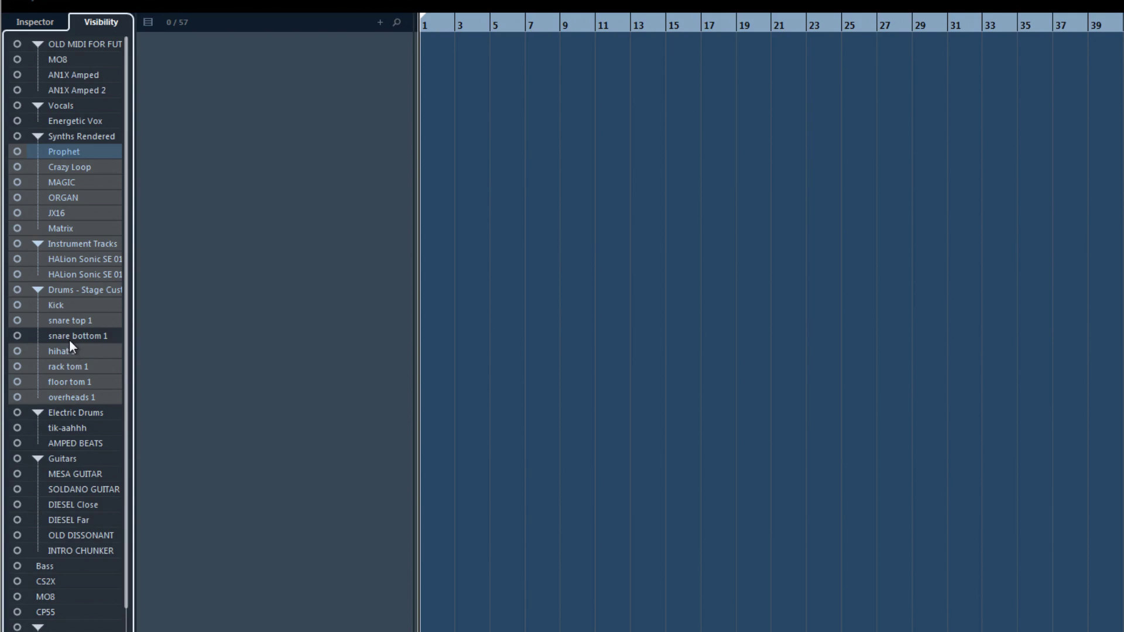
click(18, 336)
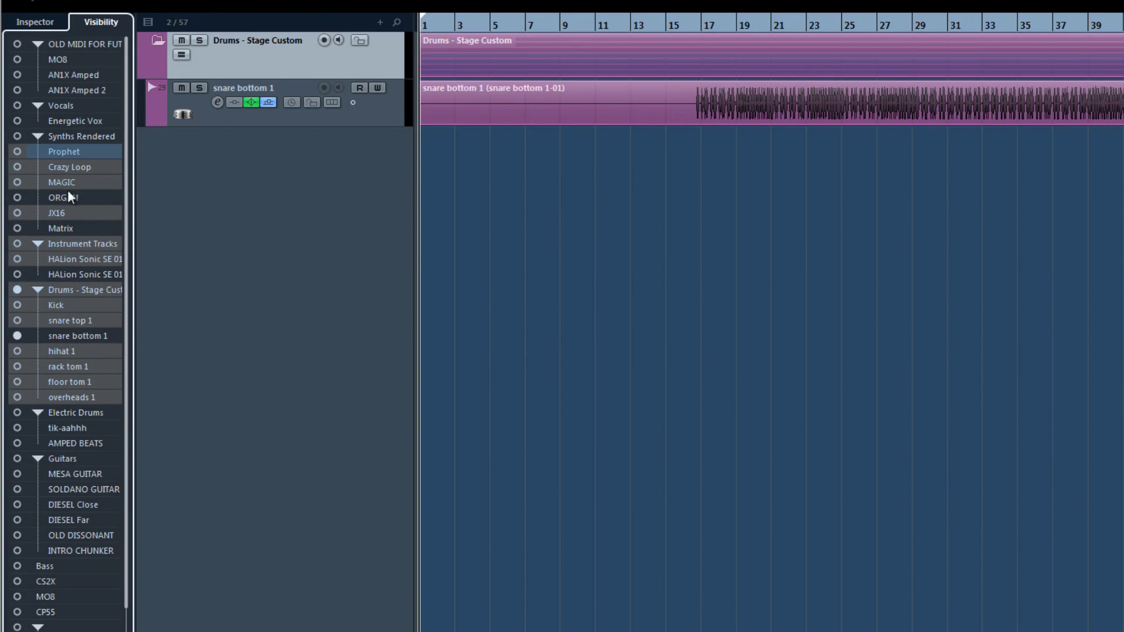
click(19, 184)
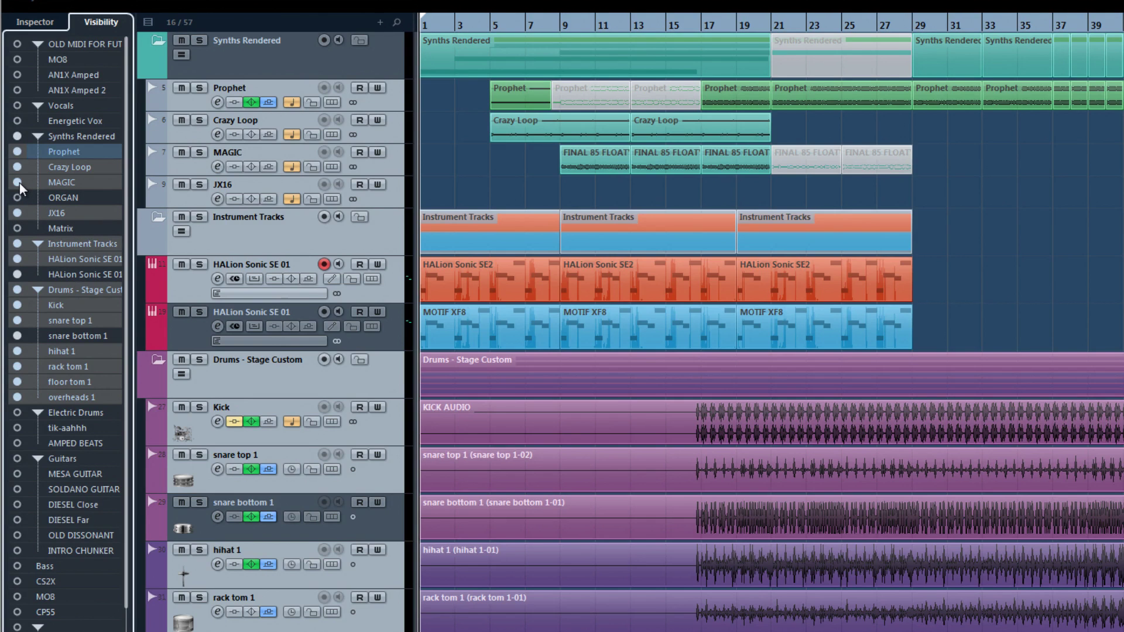
click(20, 183)
click(20, 183)
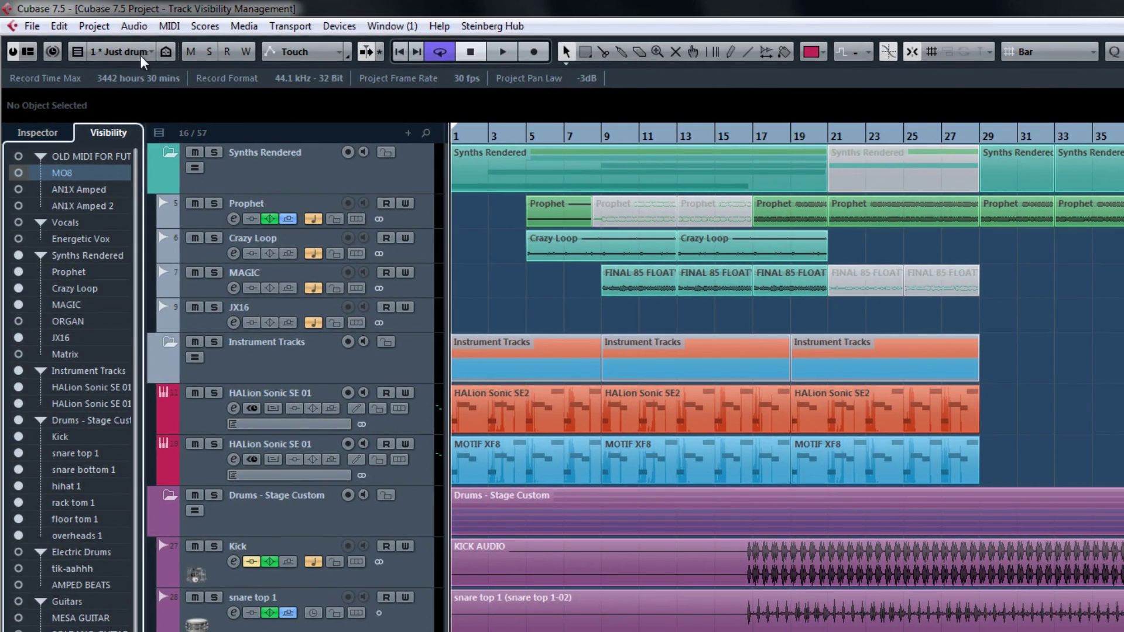
- Create a visibility configuration named Test Config 1 from the currently shown tracks
click(140, 52)
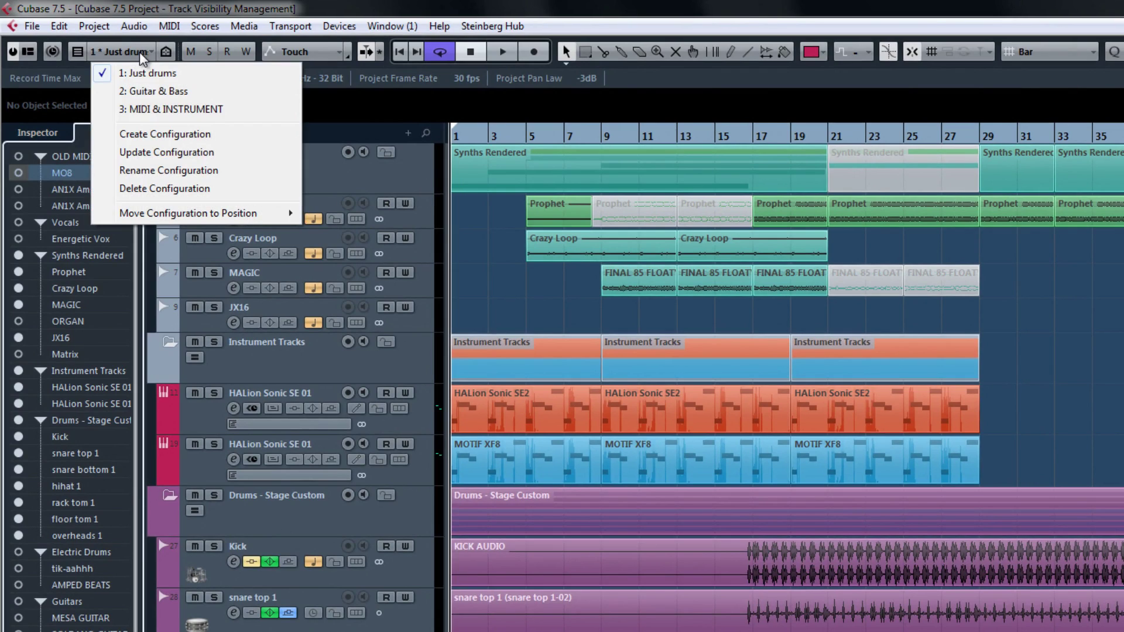
click(139, 133)
text(Test )
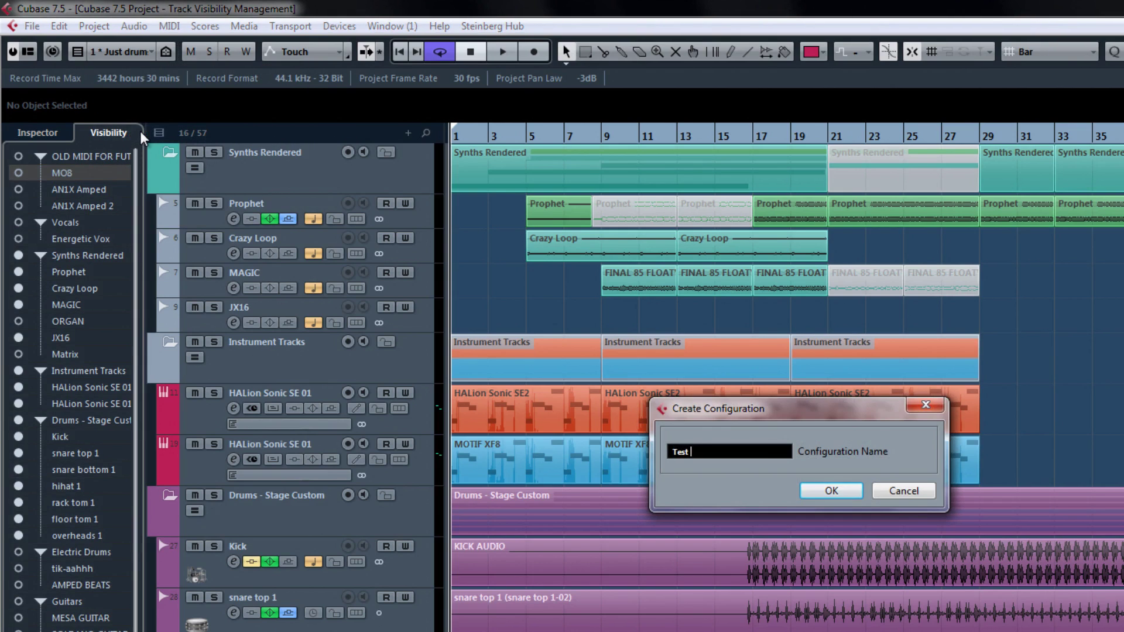
text(Config)
key(Return)
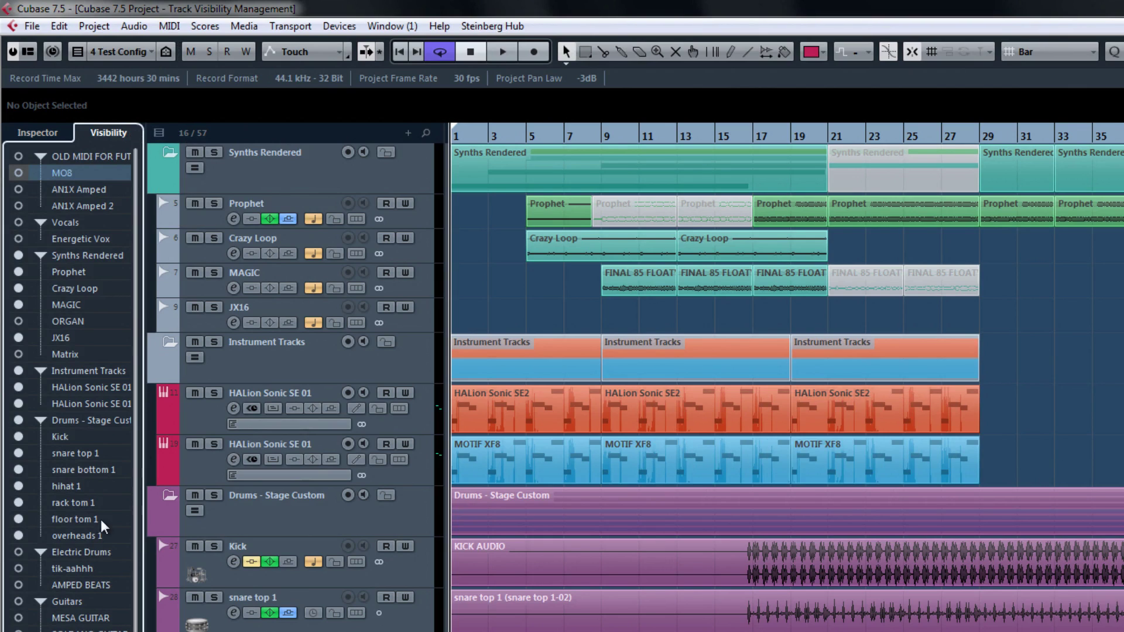
- Collapse Electric Drums in the visibility list and show only that folder and the tracks from the Guitars folder downward
click(73, 553)
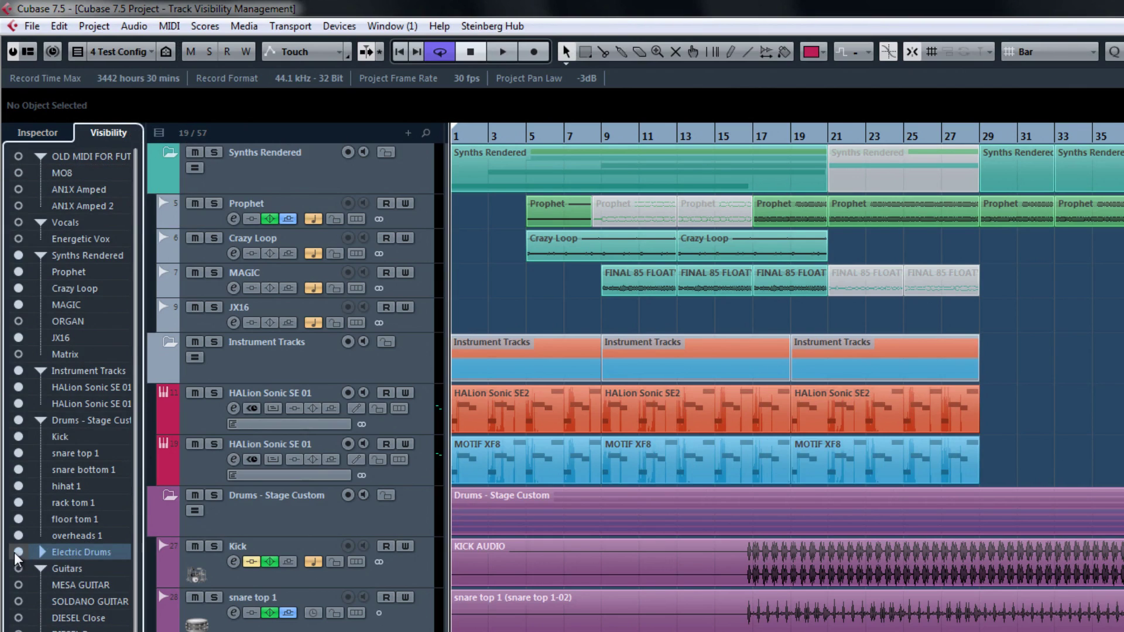
alt+click(18, 553)
click(19, 569)
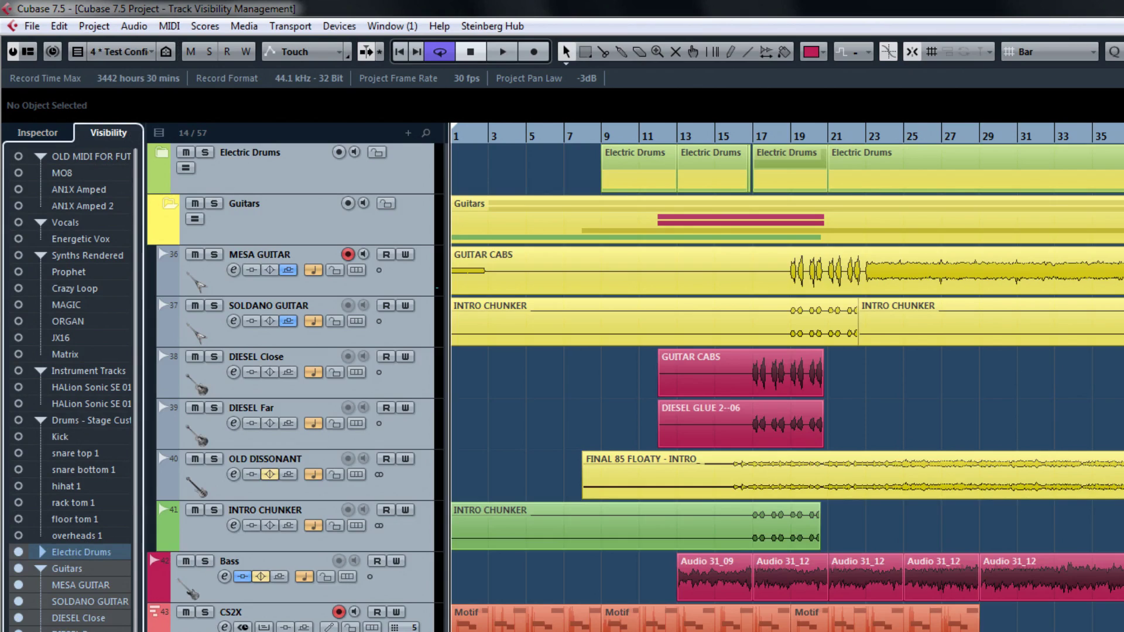
- Save the current track visibility as another new configuration with a name starting with Test Config
click(146, 49)
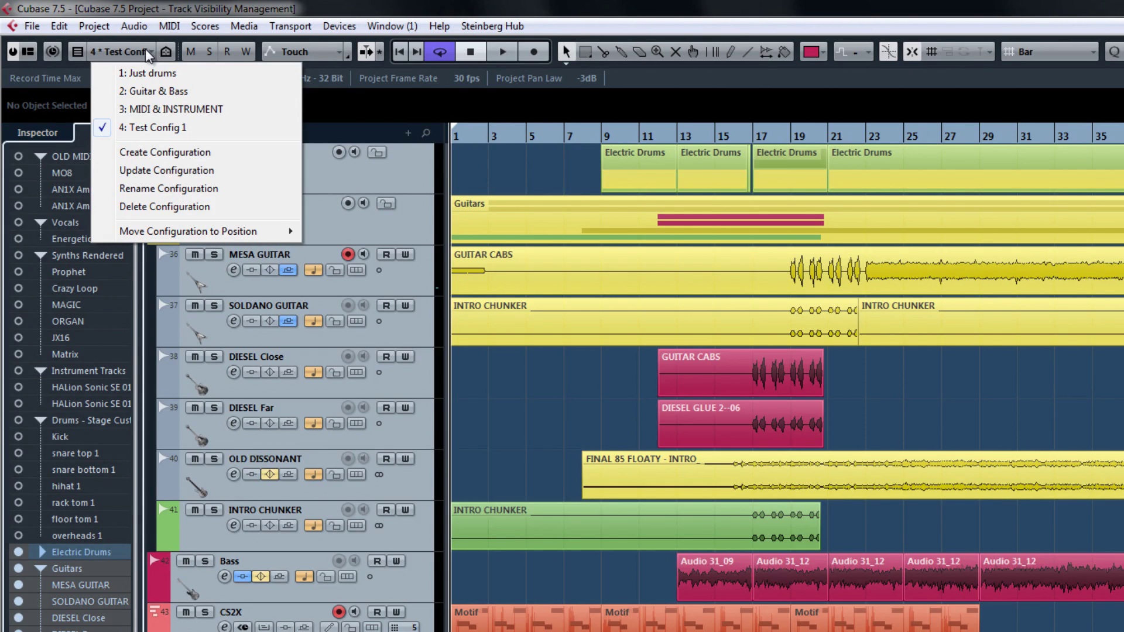
click(146, 154)
text(Test Config)
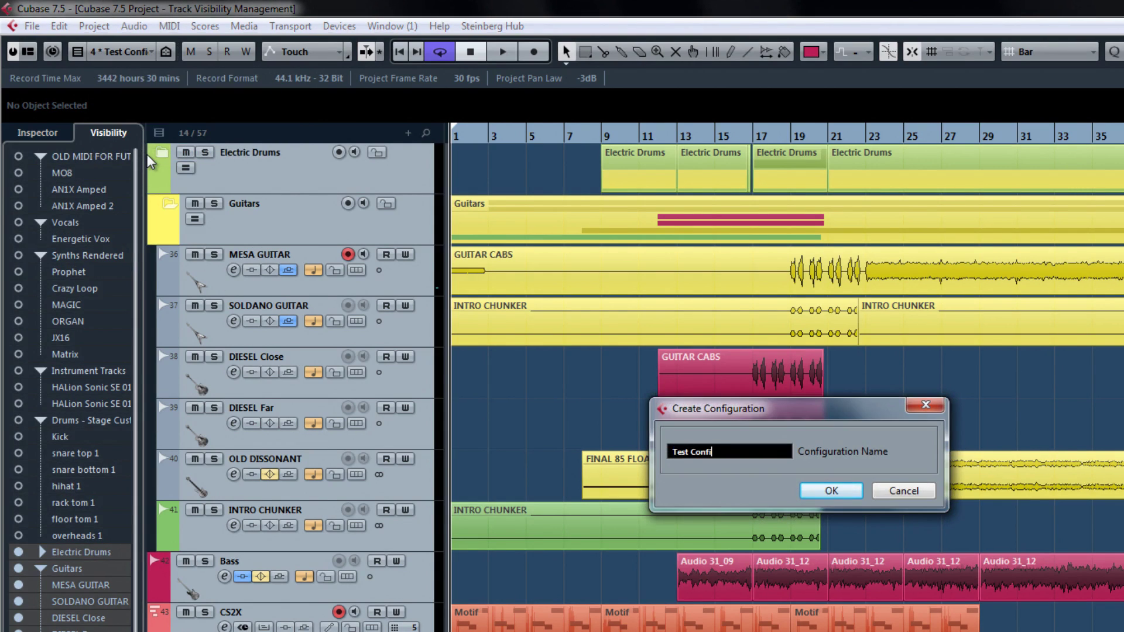
key(Return)
- Recall the Just drums, Guitar & Bass and Test Config 1 configurations in turn, and collapse the OLD MIDI folder in the visibility list
click(135, 51)
click(135, 71)
click(135, 52)
click(140, 90)
click(135, 51)
click(136, 127)
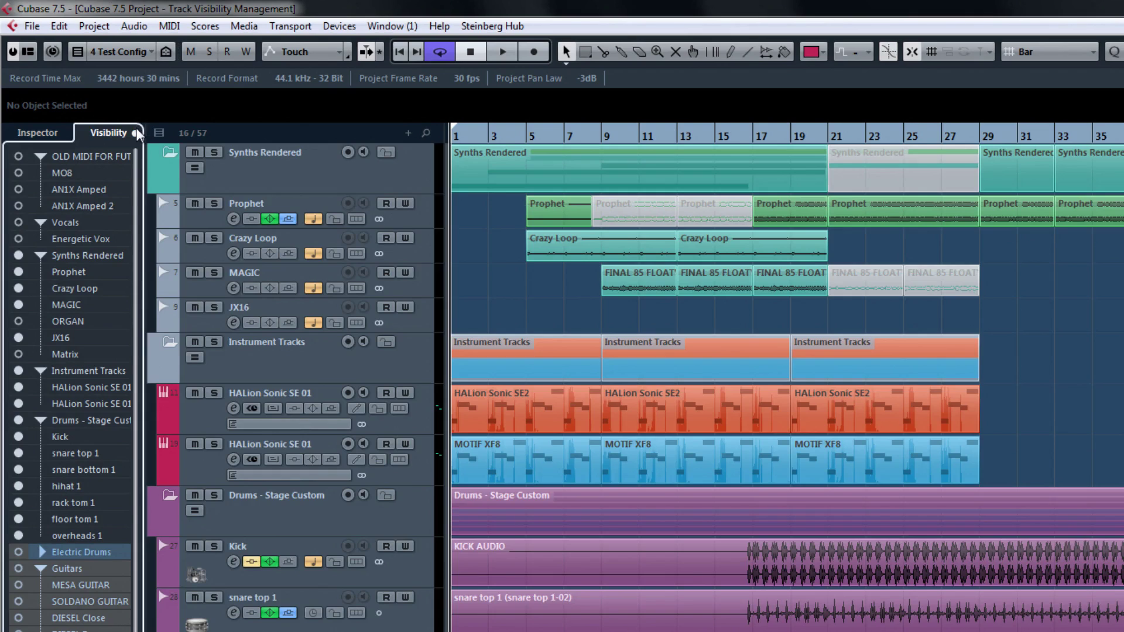
double_click(91, 156)
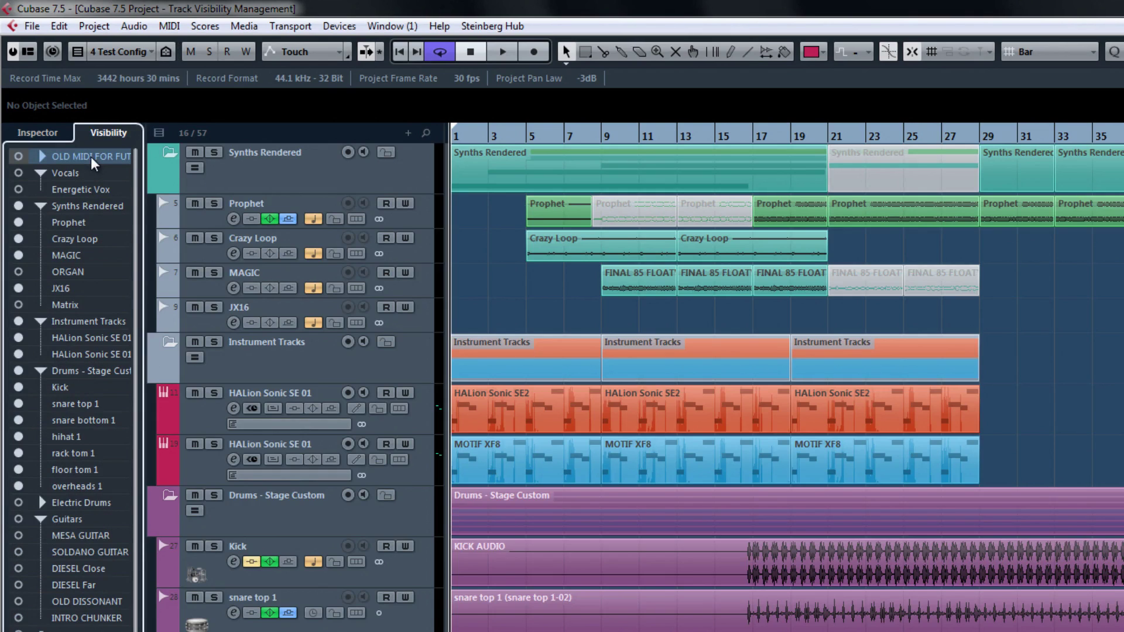
- Search the key commands for visibility and select the Visibility Configuration 1 command
click(31, 26)
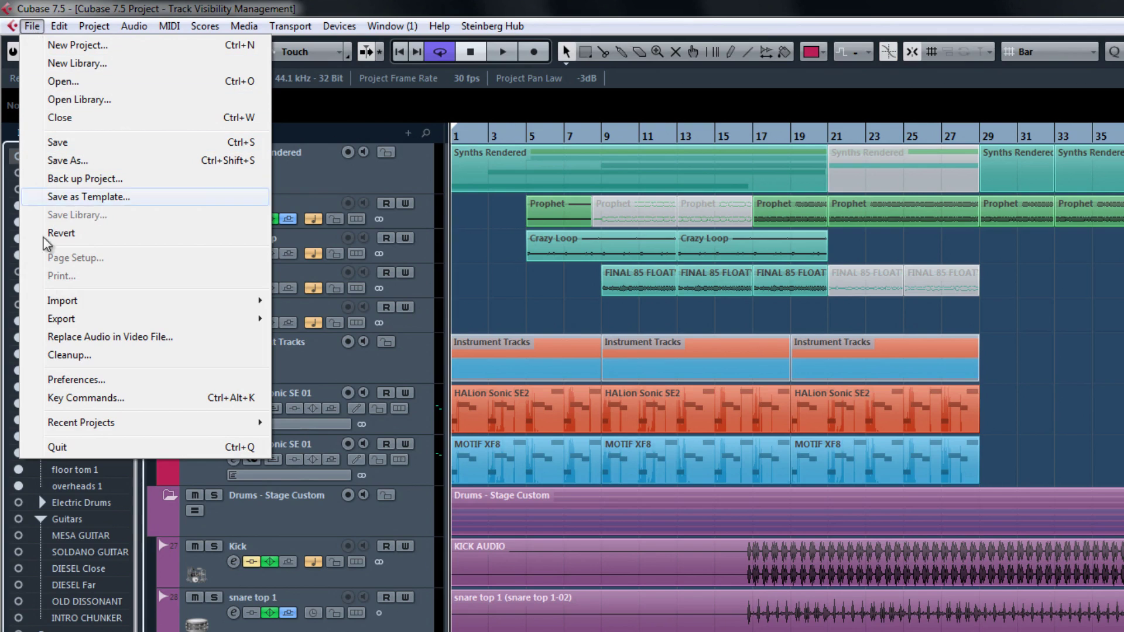
click(162, 394)
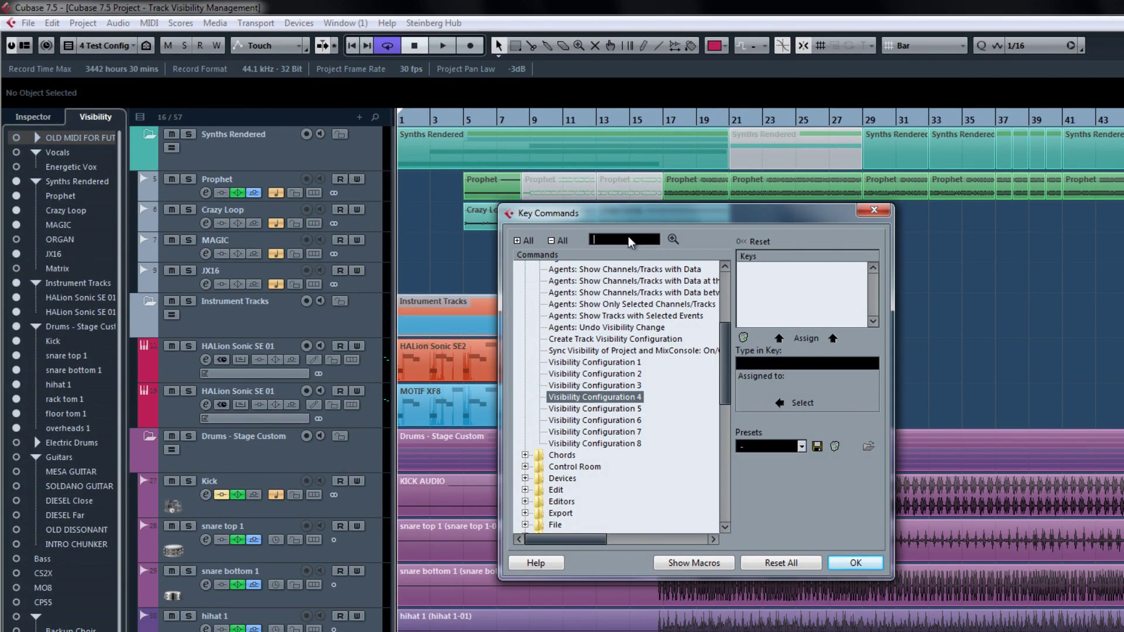
text(visibility)
key(Return)
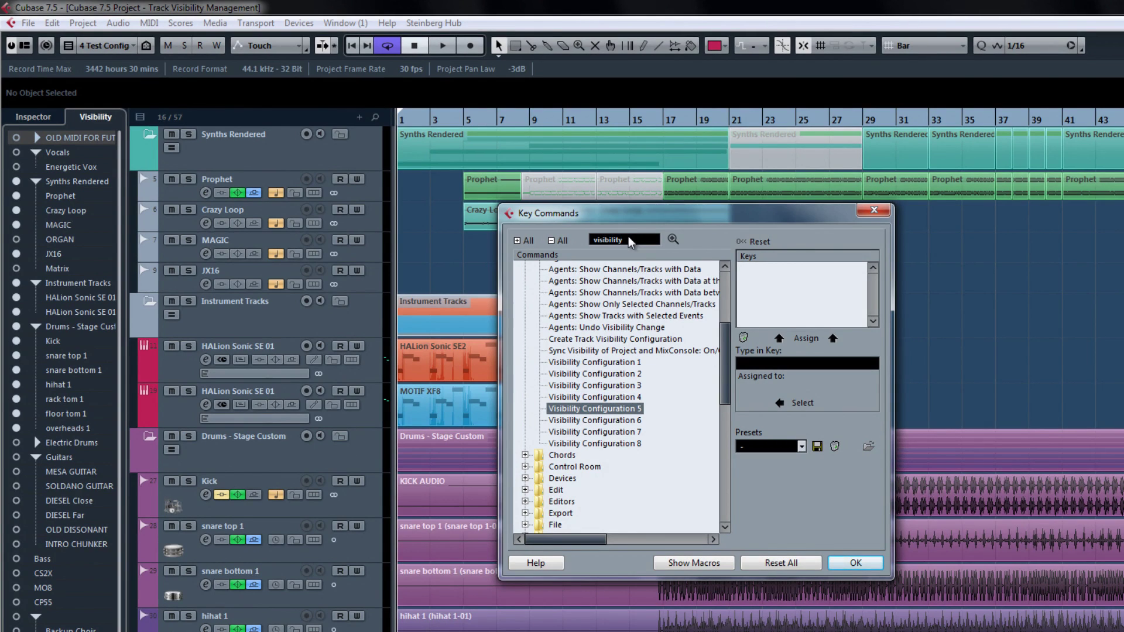
click(628, 365)
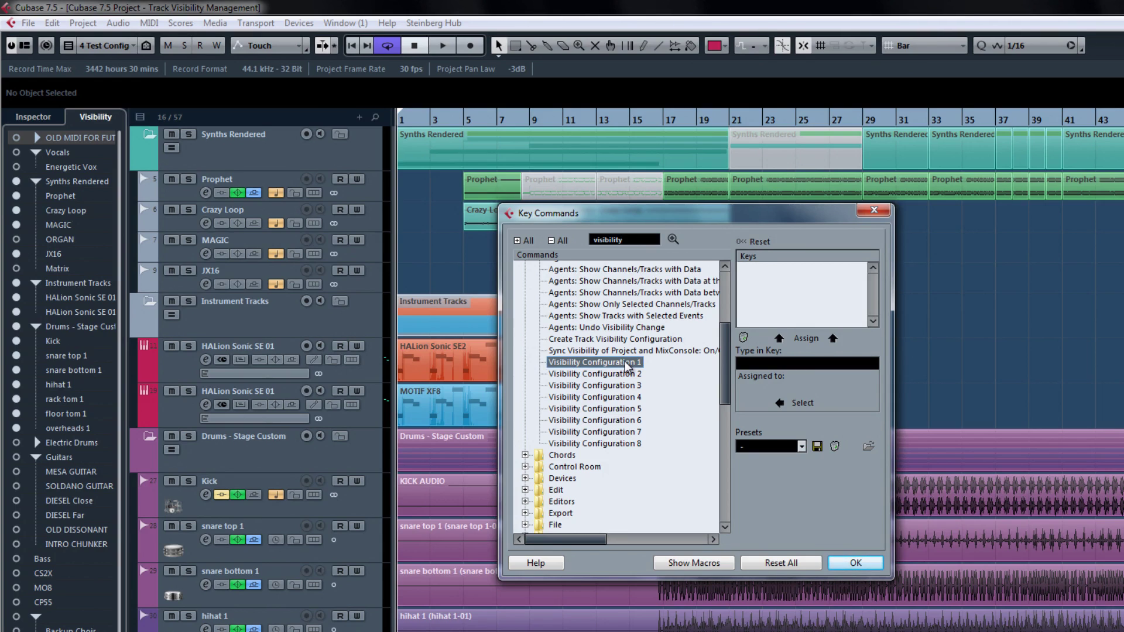
- Assign Ctrl+Alt+Num 1 to Visibility Configuration 1 and Ctrl+Alt+Num 2 to Visibility Configuration 2
click(756, 364)
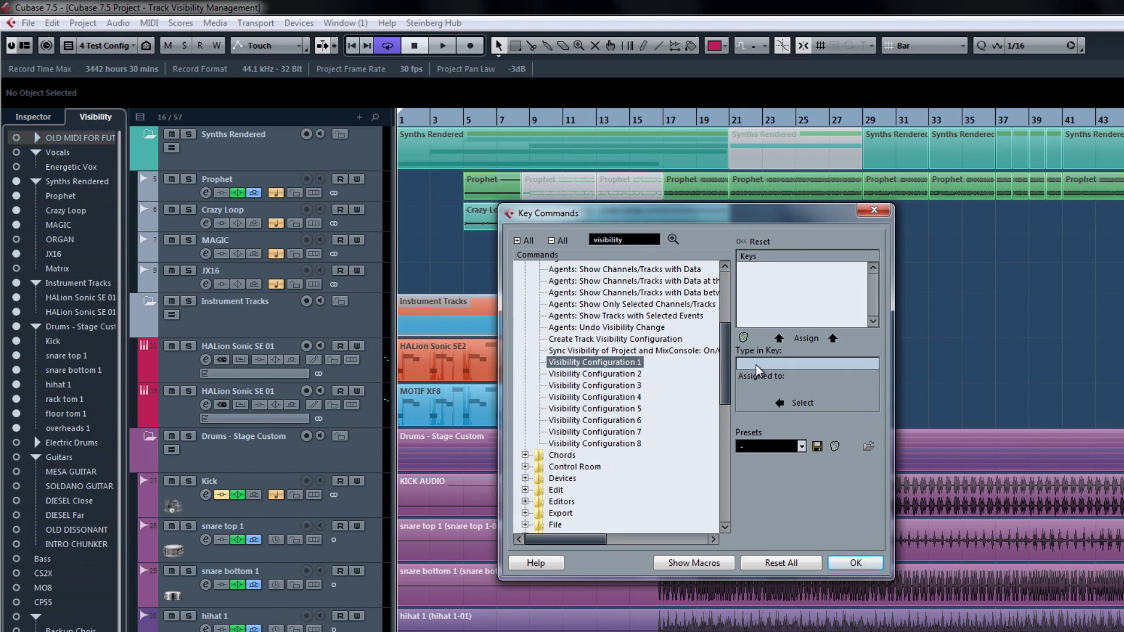
key(ctrl+alt+KP_1)
click(795, 340)
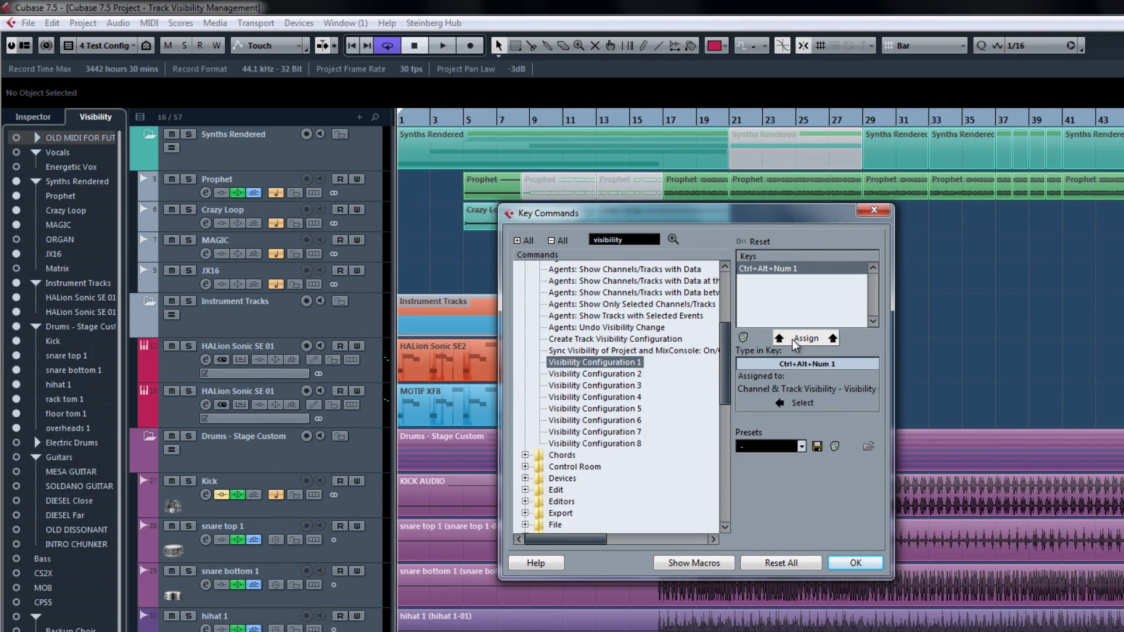
click(638, 375)
key(ctrl+alt+KP_2)
click(796, 340)
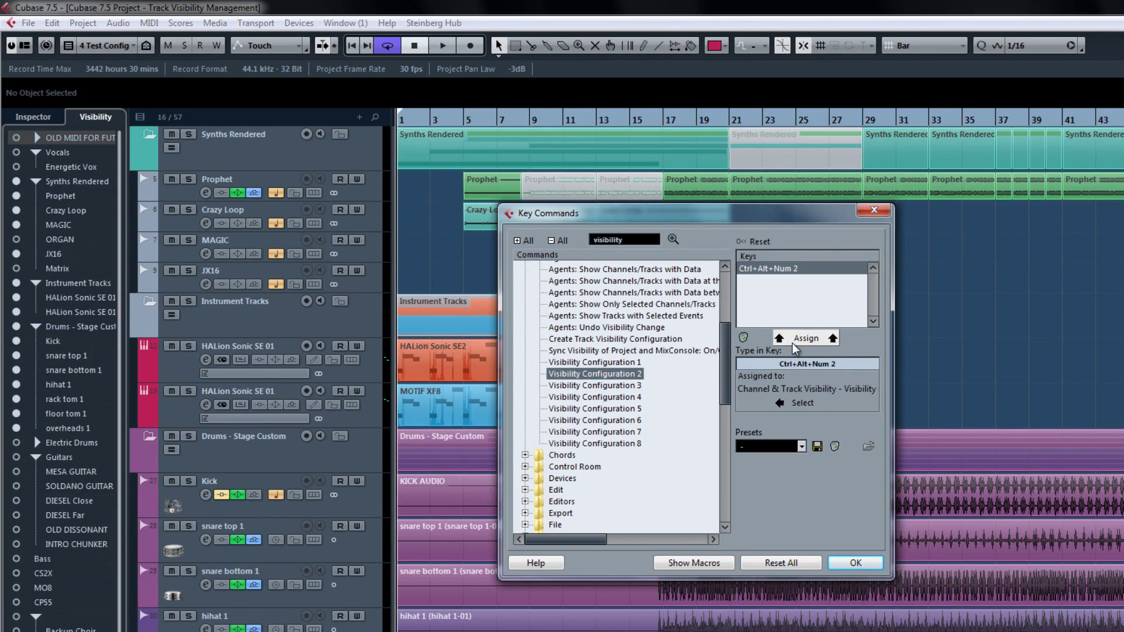
- Assign Ctrl+Alt+Num 3 to Visibility Configuration 3 and accept the key command changes
click(638, 386)
key(ctrl+alt+KP_3)
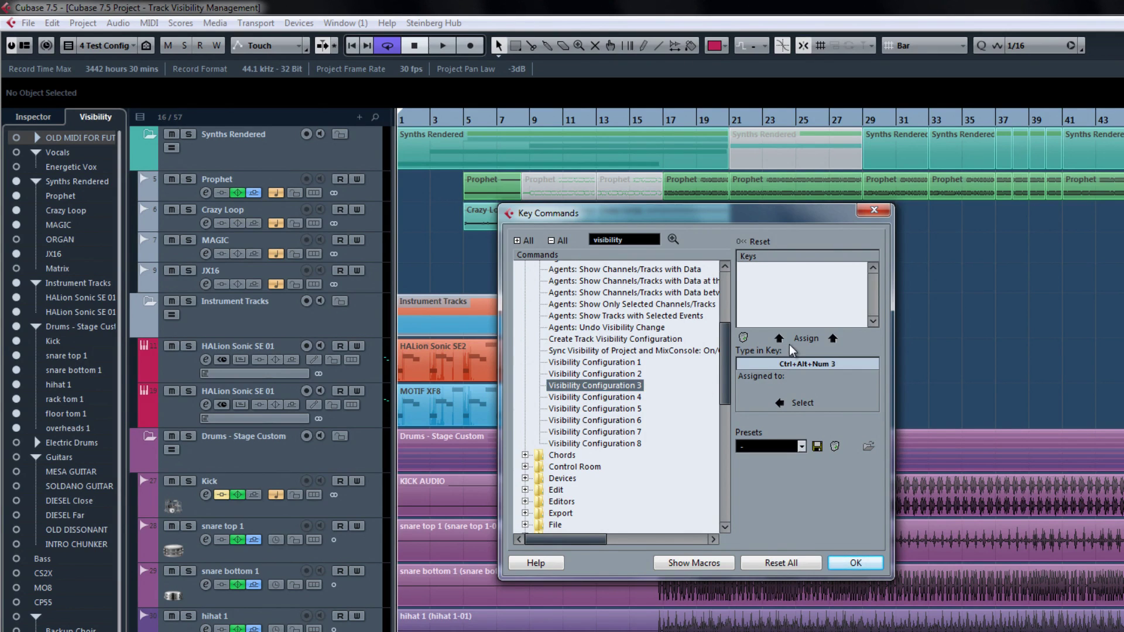
click(793, 340)
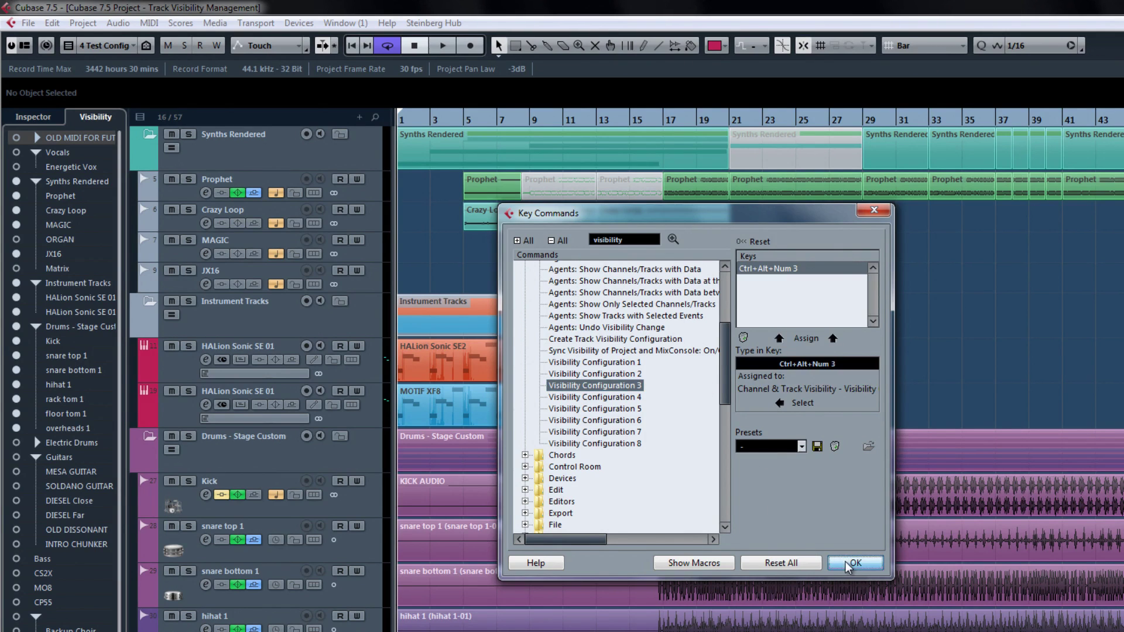
click(855, 563)
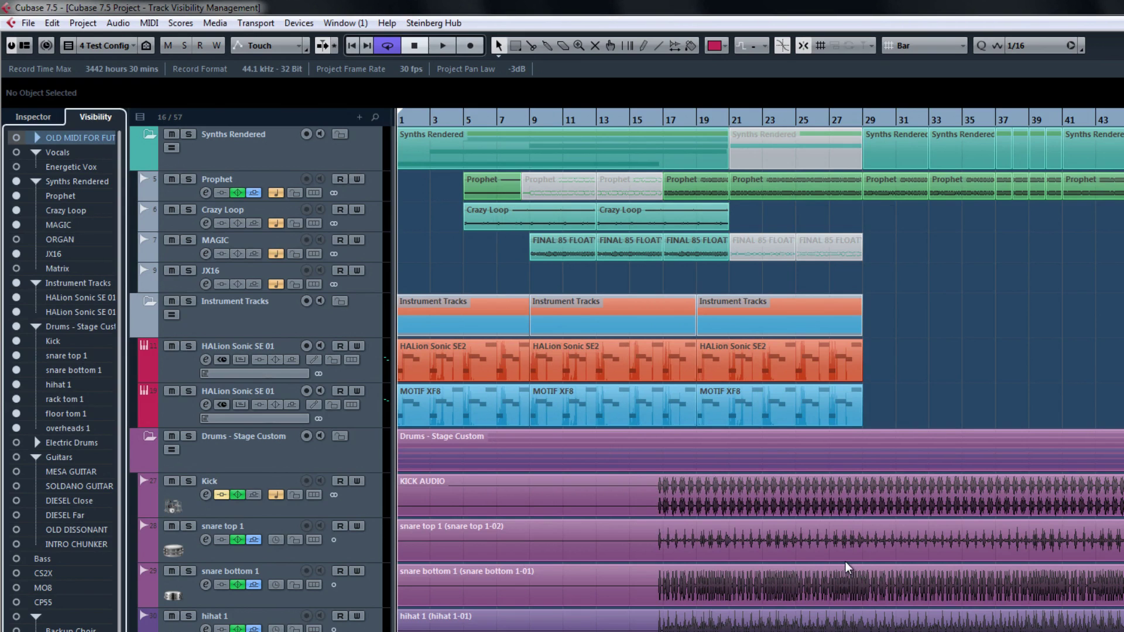
- Test the new key commands by recalling the Just drums, Guitar & Bass and MIDI & INSTRUMENT configurations
key(ctrl+alt+KP_1)
key(ctrl+alt+KP_2)
key(ctrl+alt+KP_3)
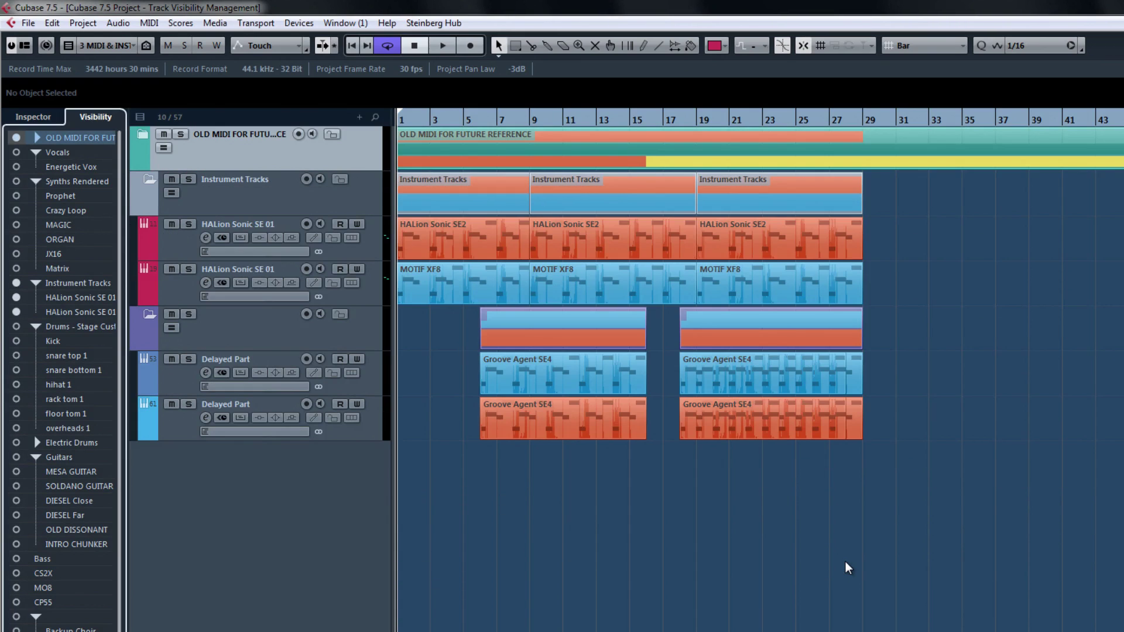
key(ctrl+alt+KP_1)
key(ctrl+z)
key(ctrl+z)
key(ctrl+z)
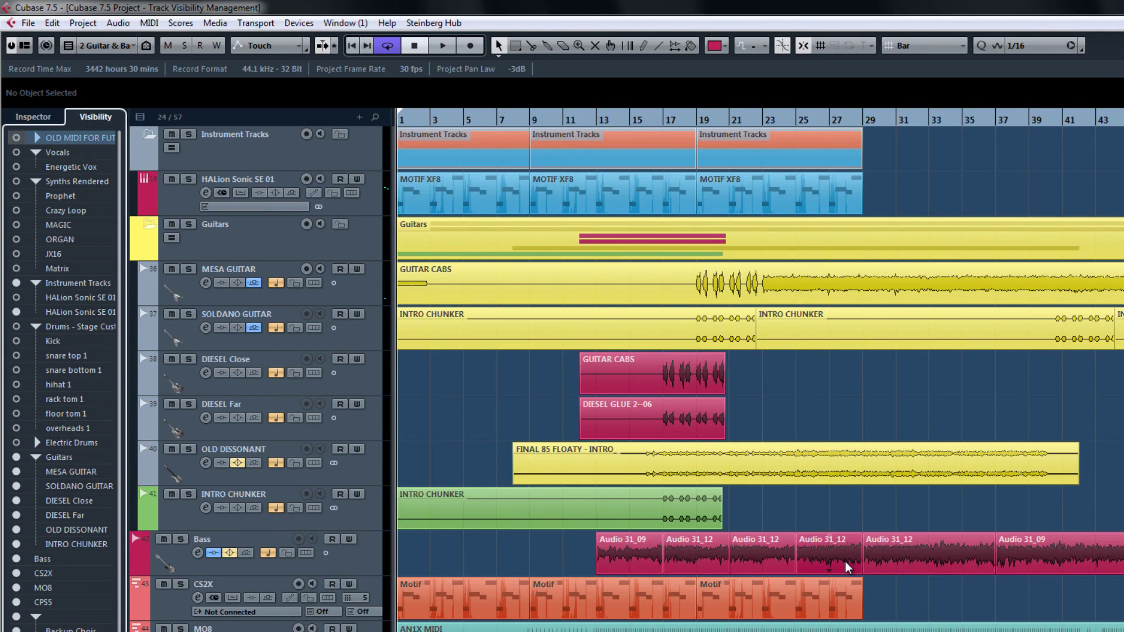
- In Test Config 1, hide the Instrument Tracks and Drums - Stage Custom folders with their tracks and update the configuration
click(134, 47)
click(127, 112)
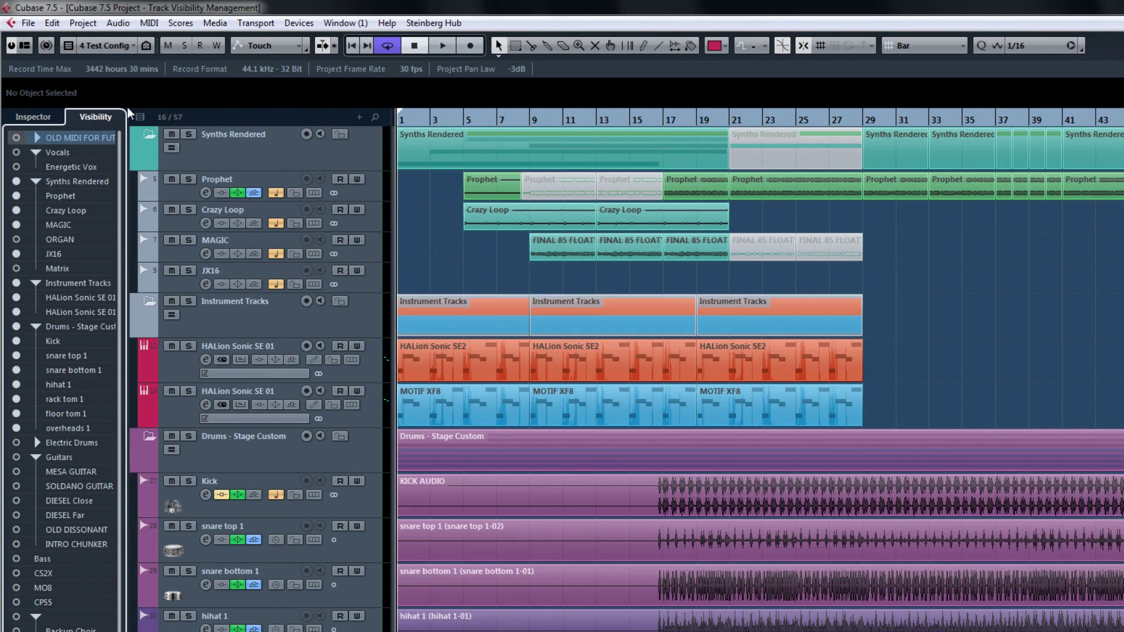
click(16, 283)
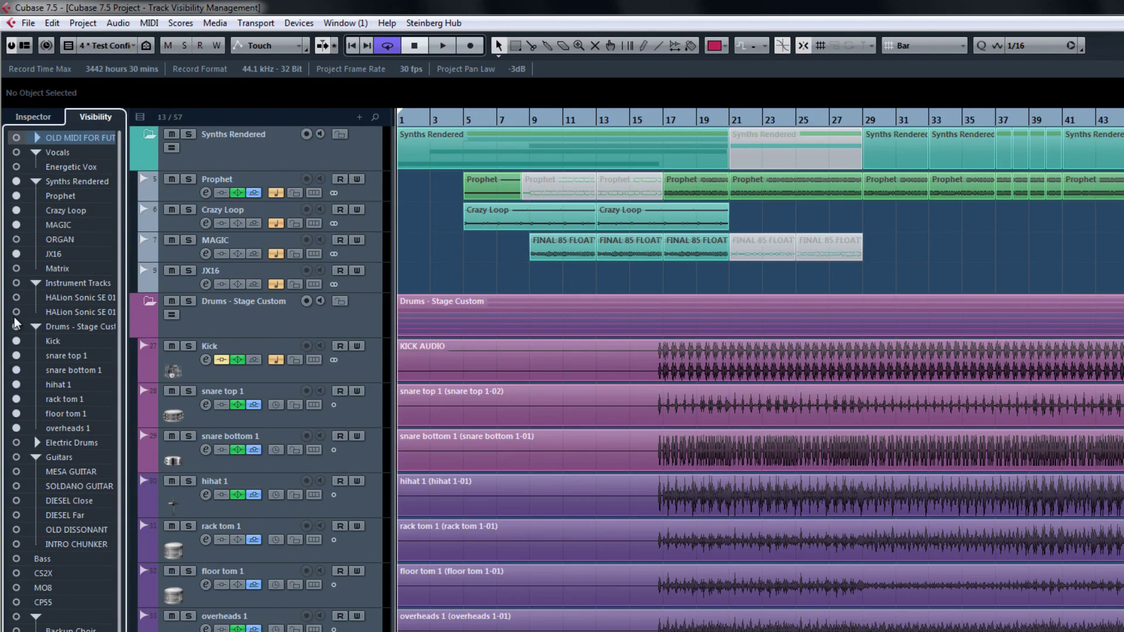
click(16, 326)
click(121, 46)
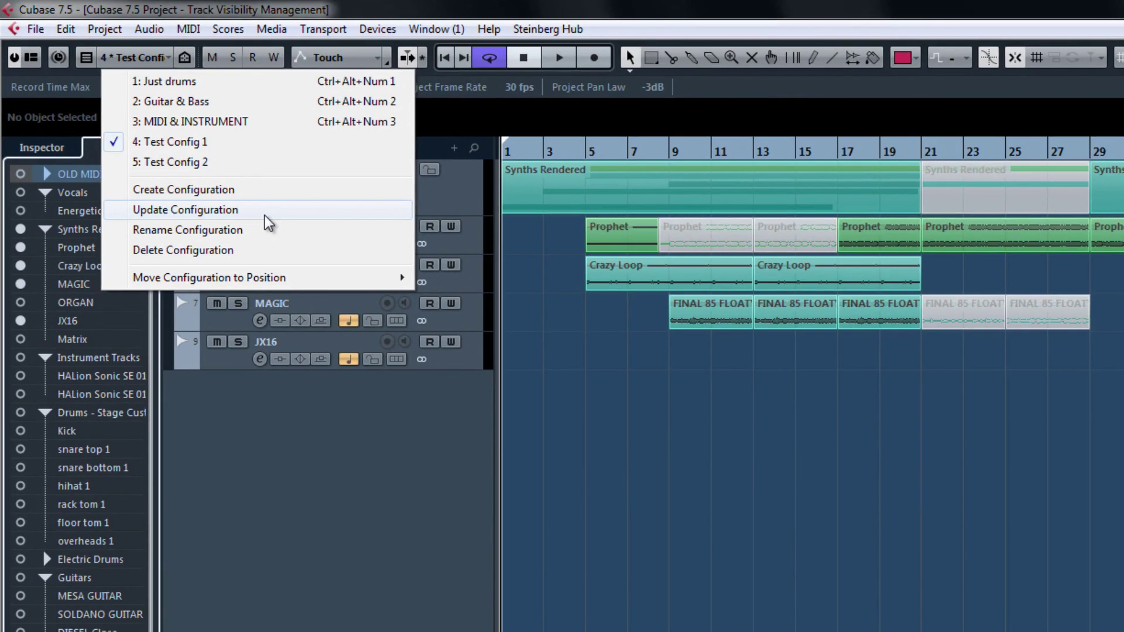
click(267, 211)
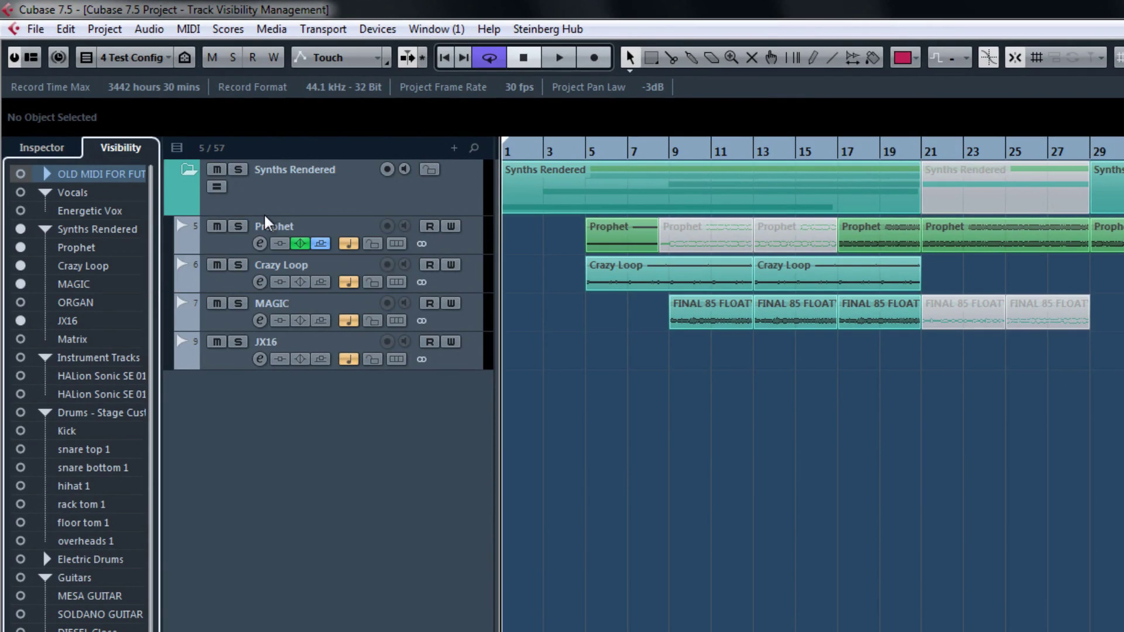
- Hide and show the Synths Rendered folder with all its tracks, and make all project tracks visible
click(20, 229)
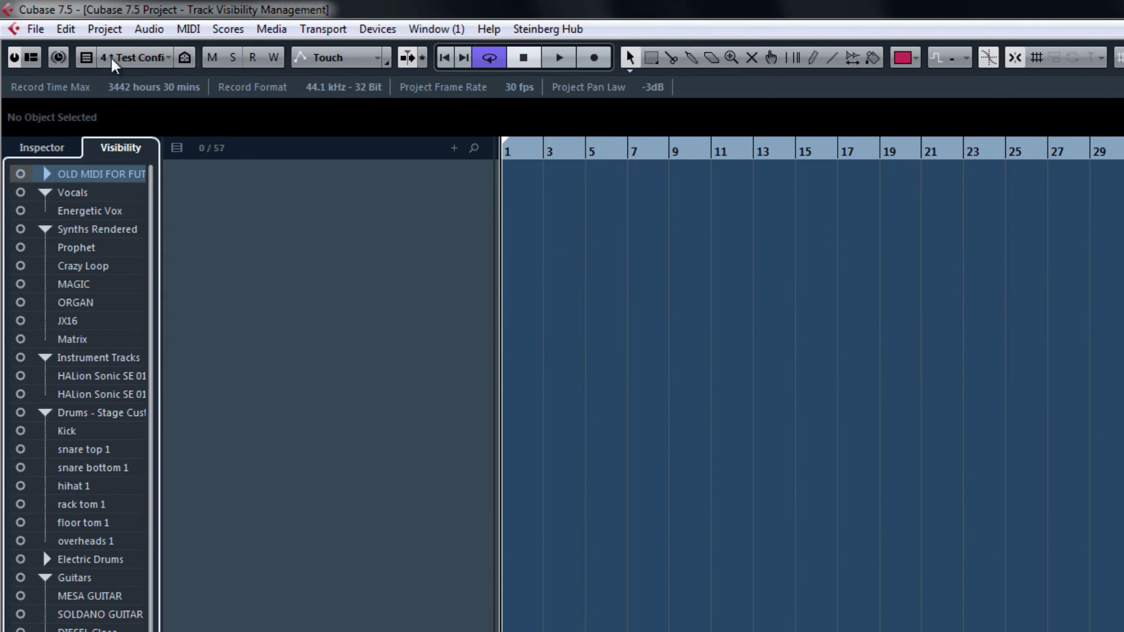
click(20, 229)
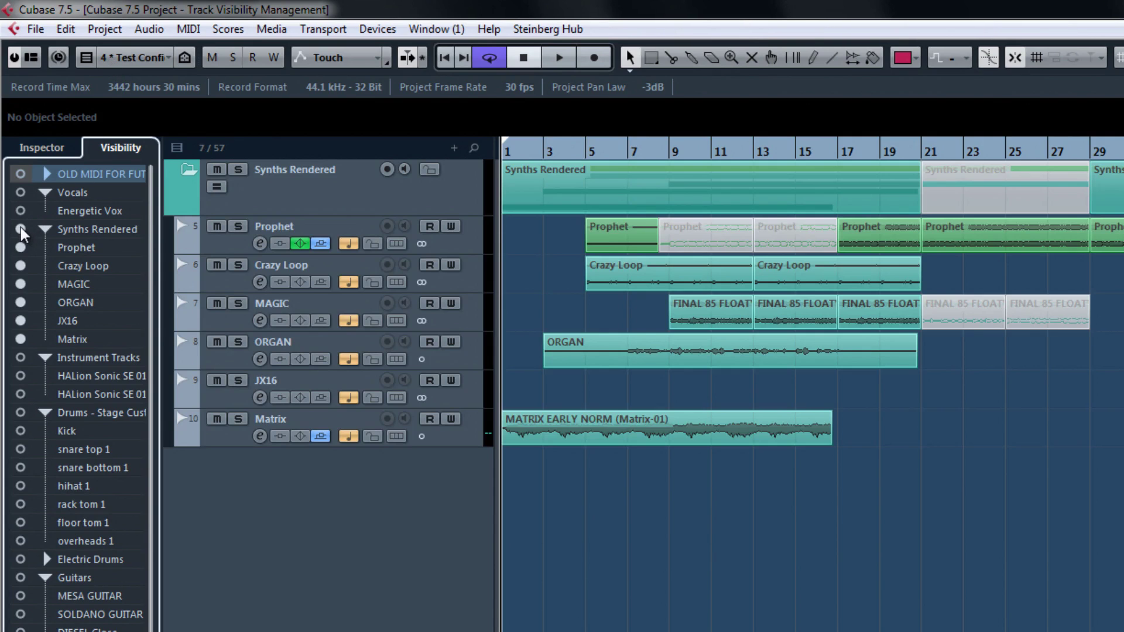
click(185, 57)
click(186, 84)
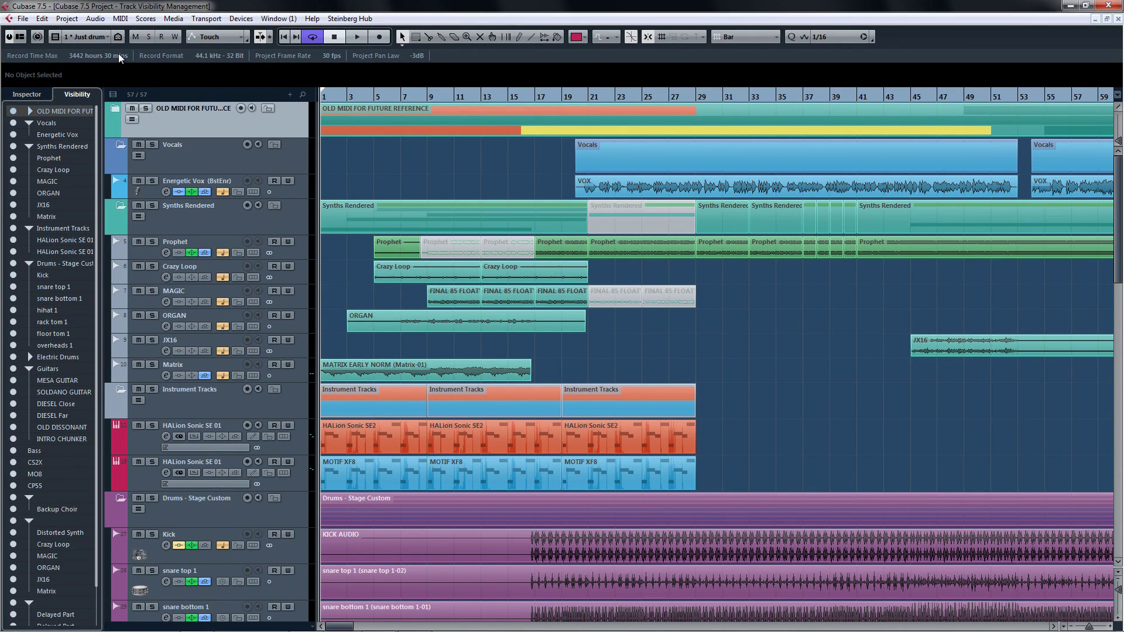
- Sync the track visibility between the project and the first MixConsole
right_click(75, 168)
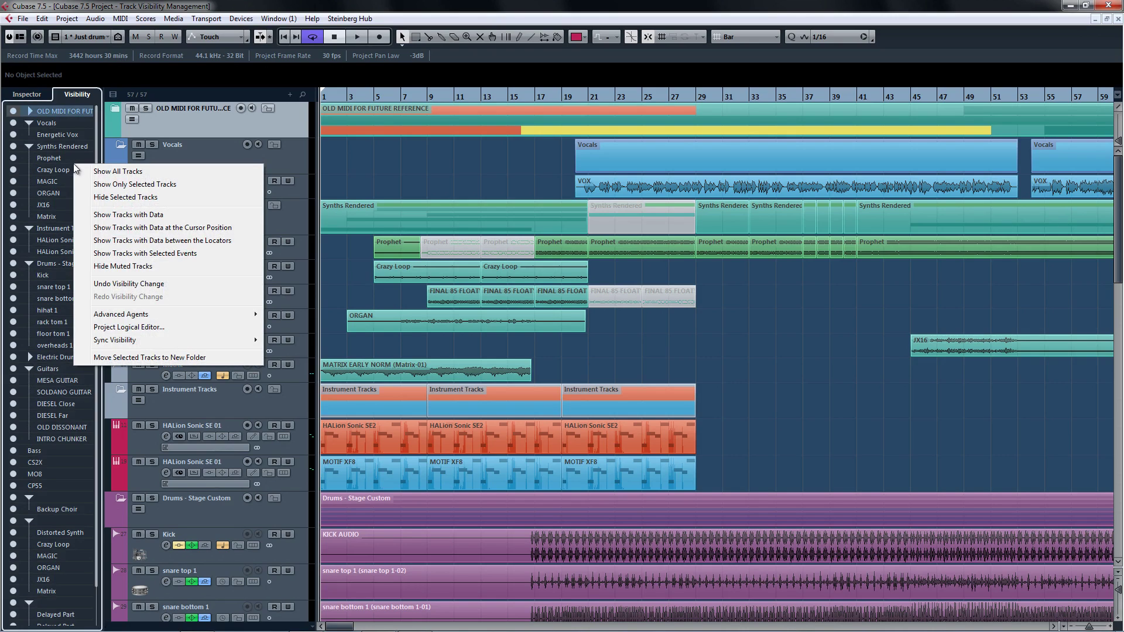
mouse_move(107, 341)
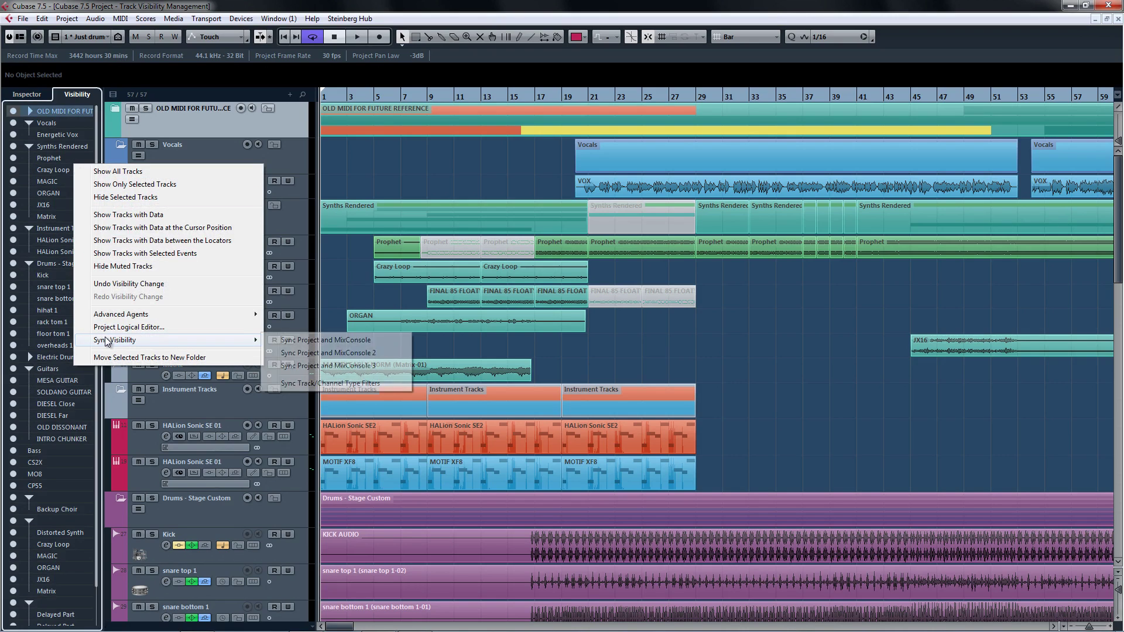
click(301, 340)
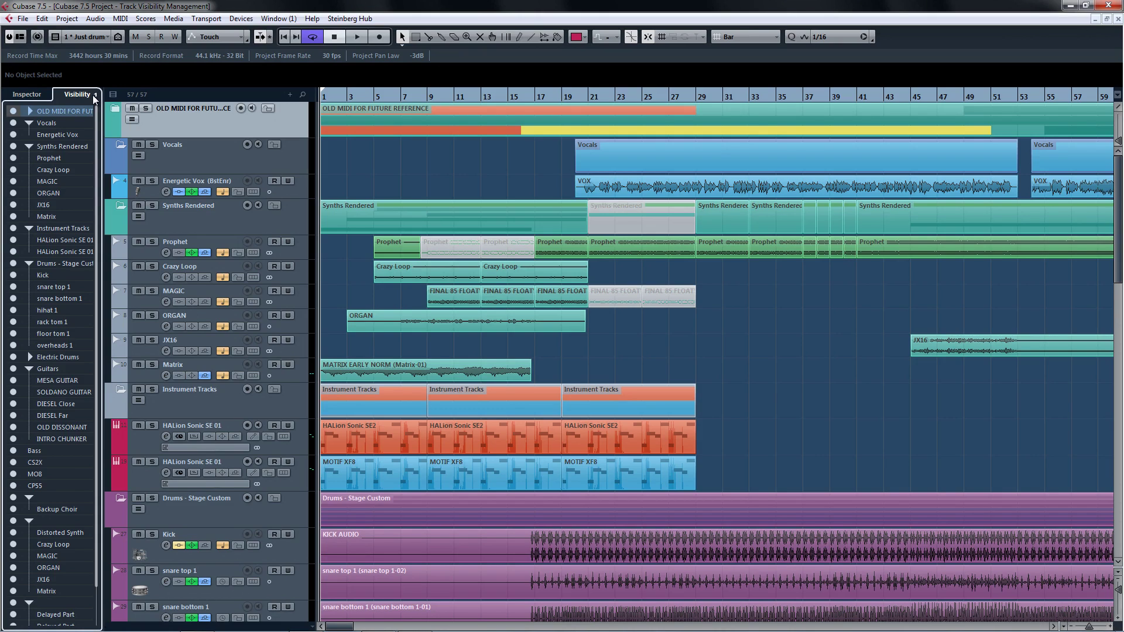
- Filter out the MIDI, instrument and audio track types, and restore all track types
click(54, 36)
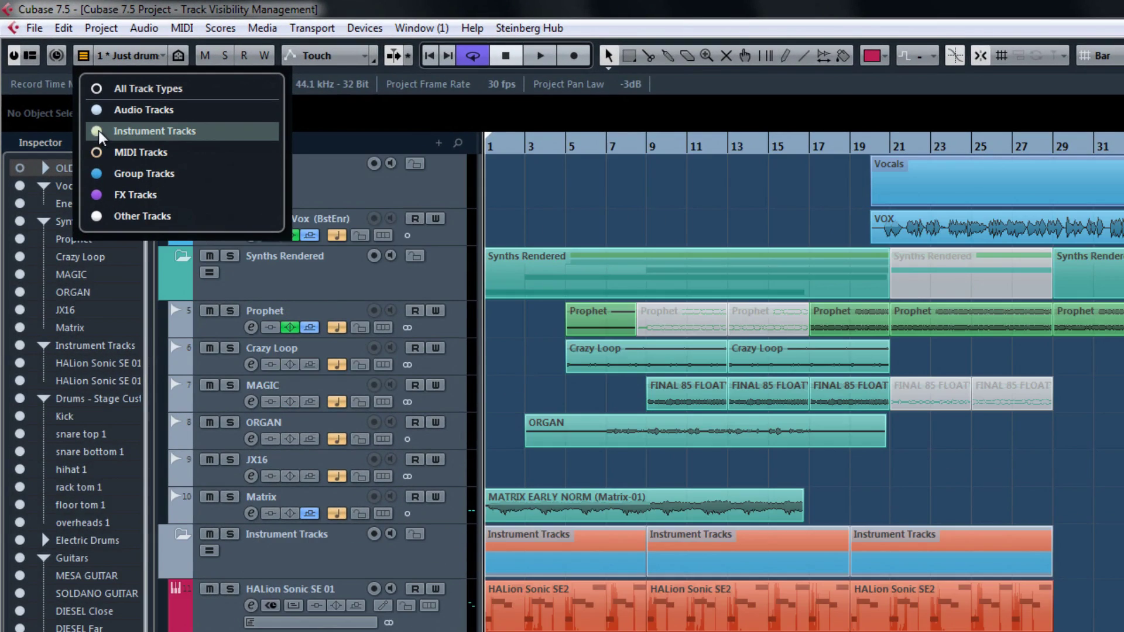
click(93, 127)
click(94, 107)
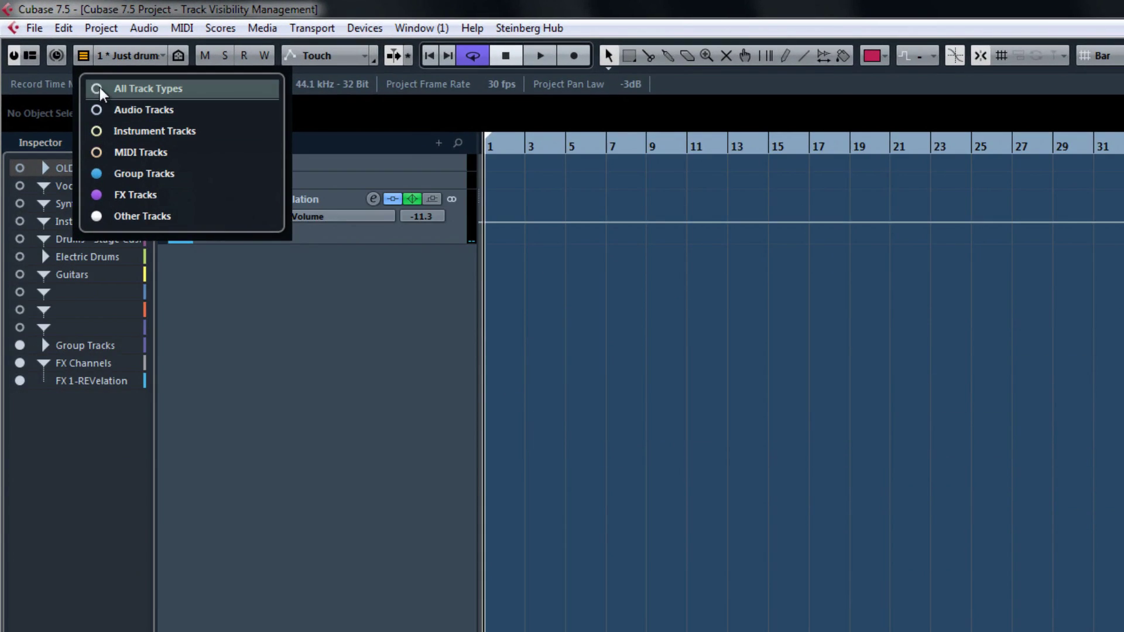
click(100, 88)
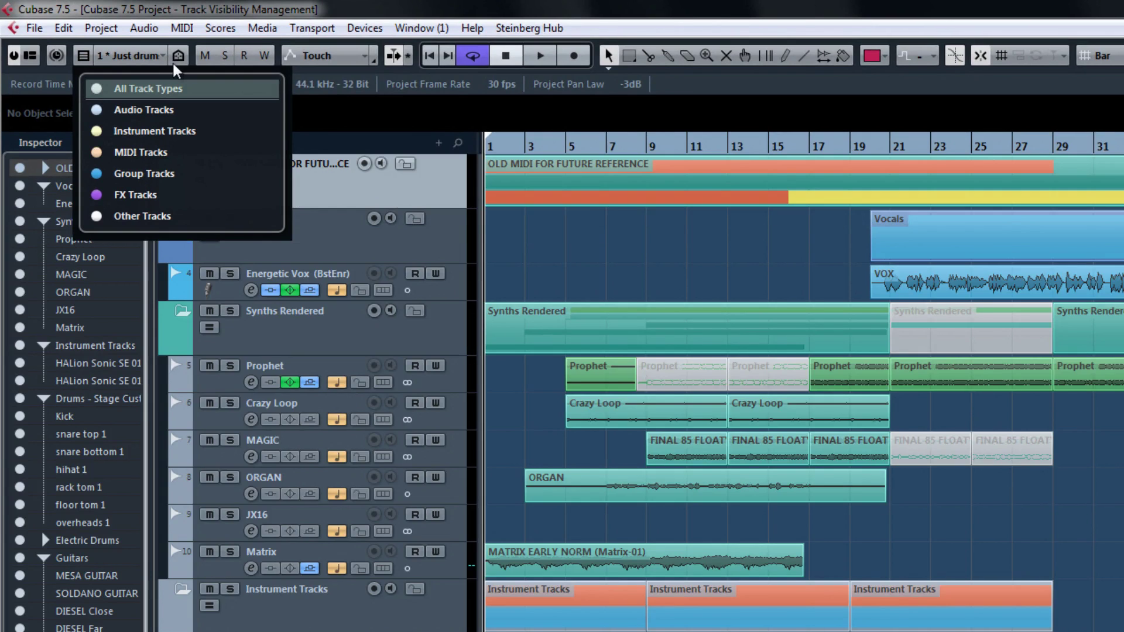
- Select the tracks from Prophet to Matrix and show only the selected tracks
click(179, 56)
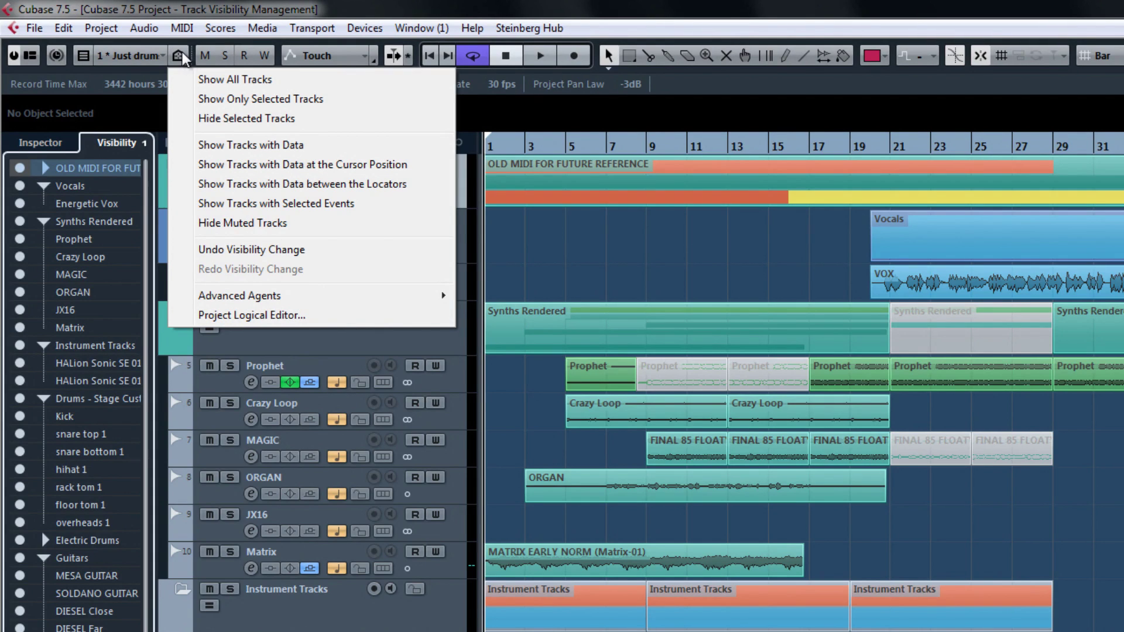
click(317, 359)
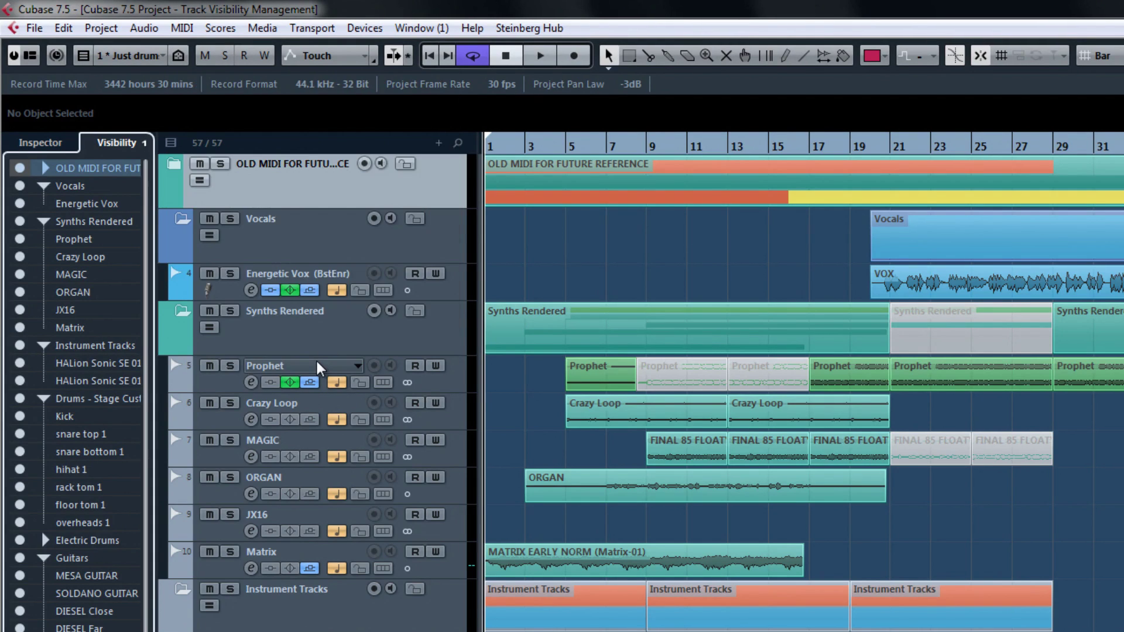
click(226, 386)
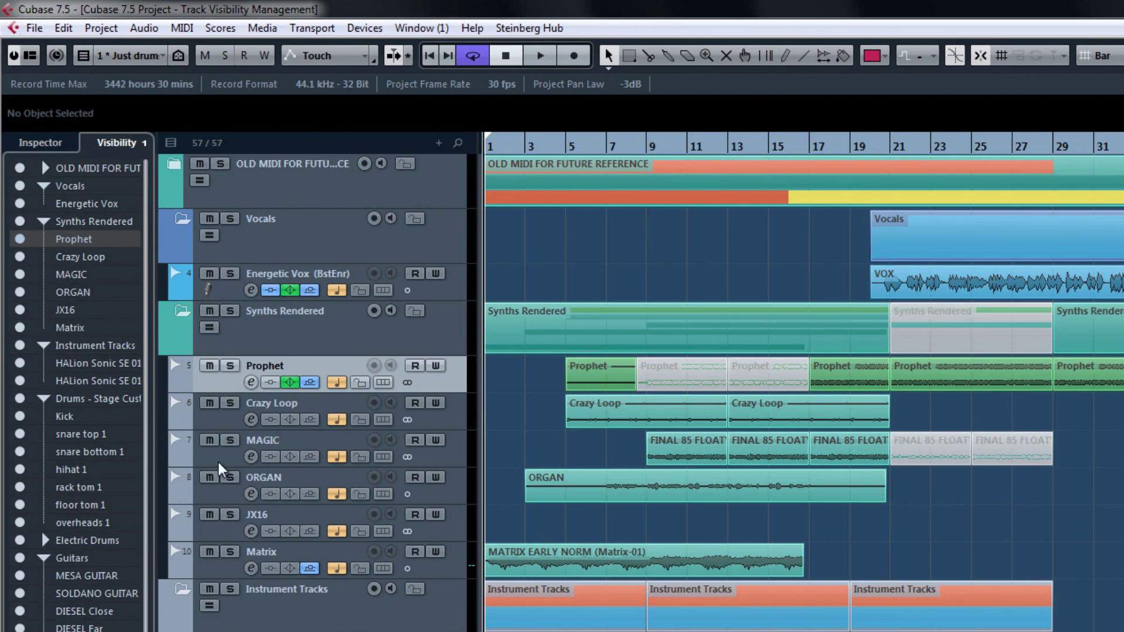
shift+click(218, 575)
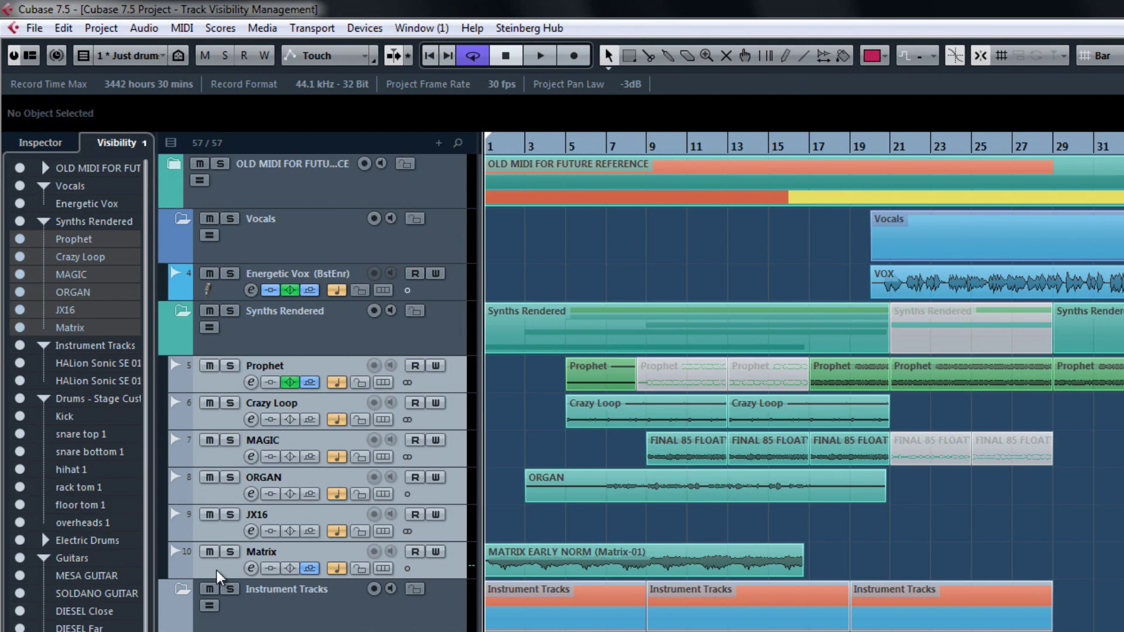
click(178, 57)
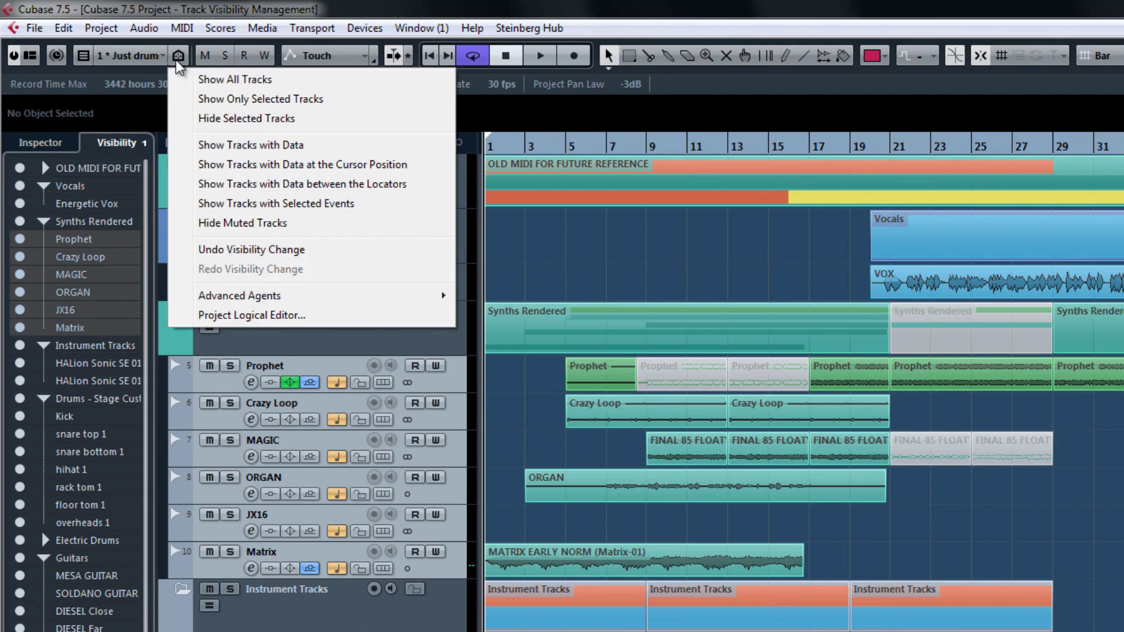
click(343, 99)
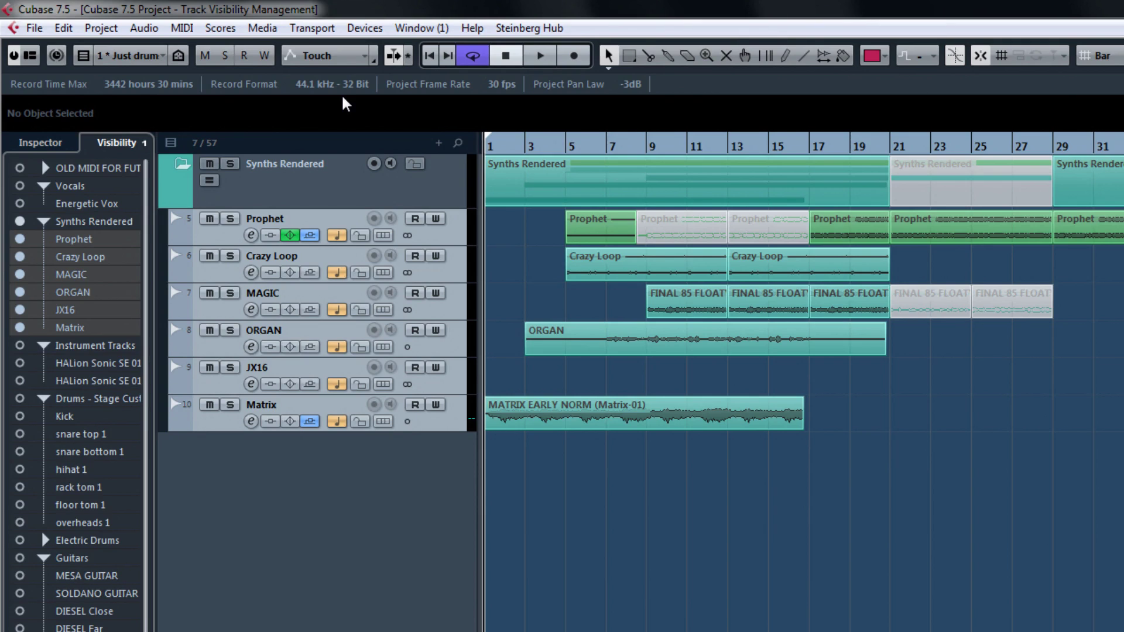
- Open the Project Logical Editor, locate the Operation Manual in the documentation list, and close the editor
click(175, 57)
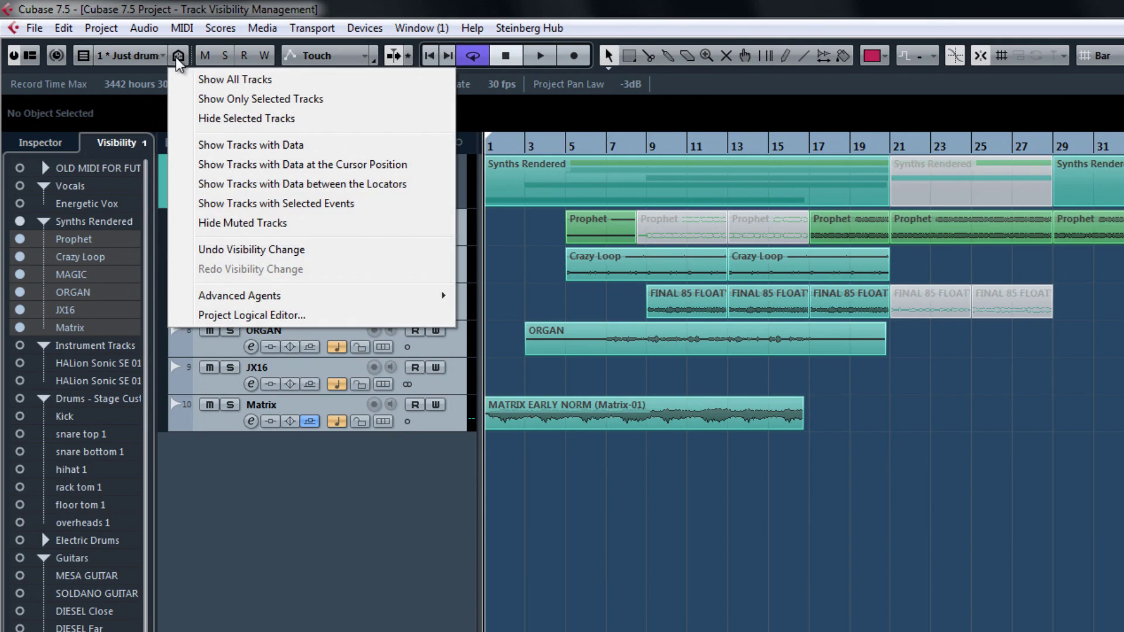
click(195, 317)
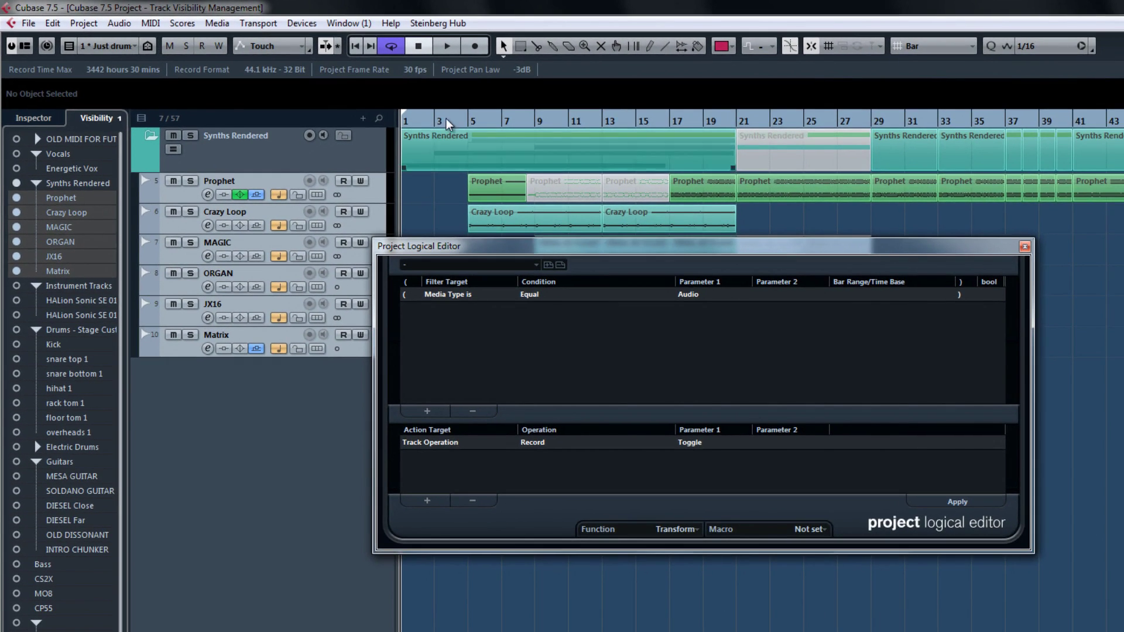
click(391, 23)
mouse_move(440, 39)
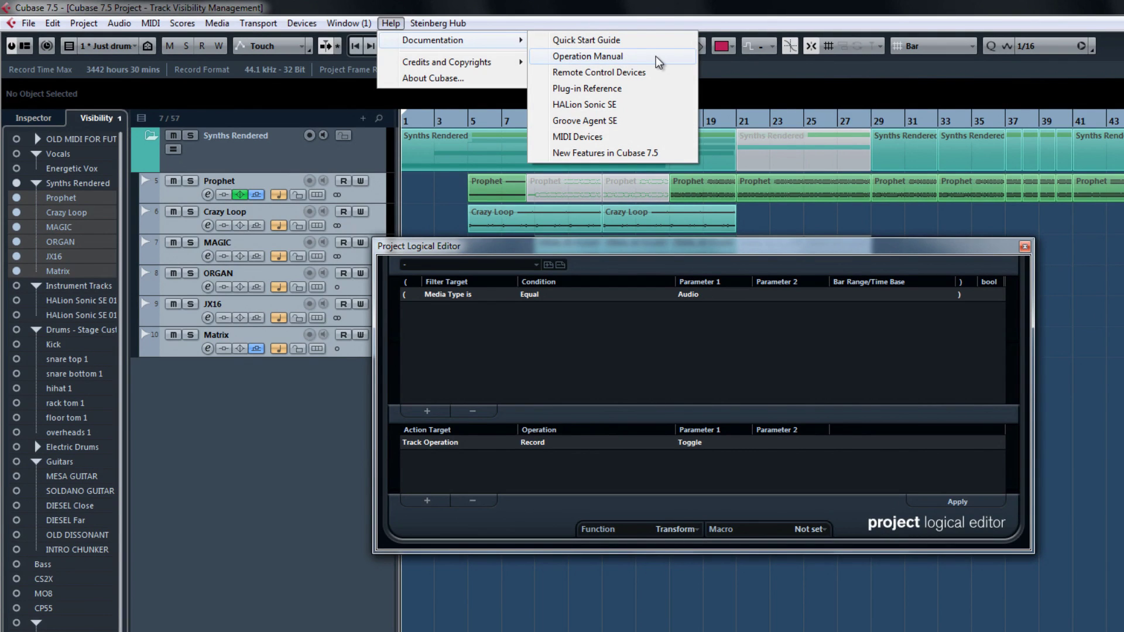
click(1025, 246)
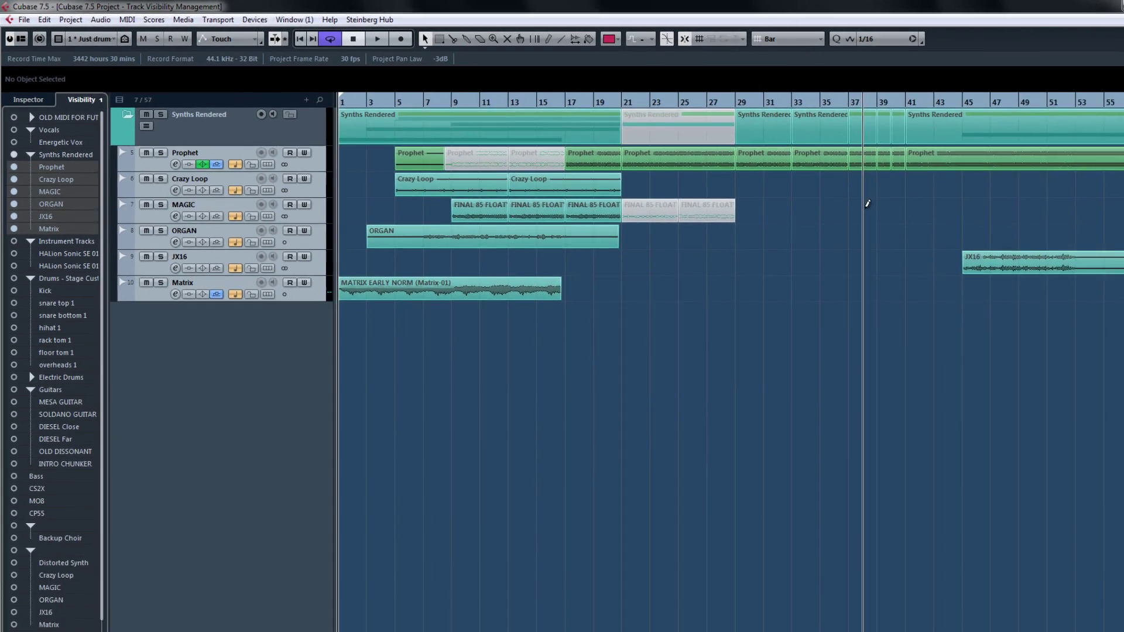
- Switch repeatedly among the first three visibility configurations, ending with Guitar & Bass
key(alt+1)
key(alt+2)
key(alt+3)
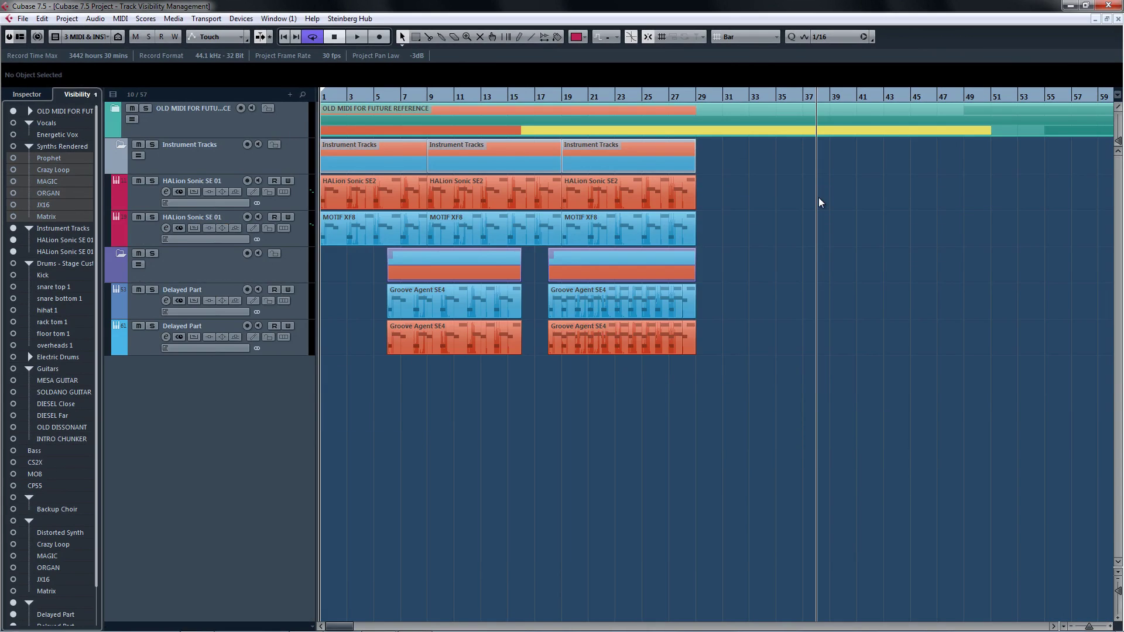
key(alt+2)
key(alt+1)
key(alt+3)
key(alt+2)
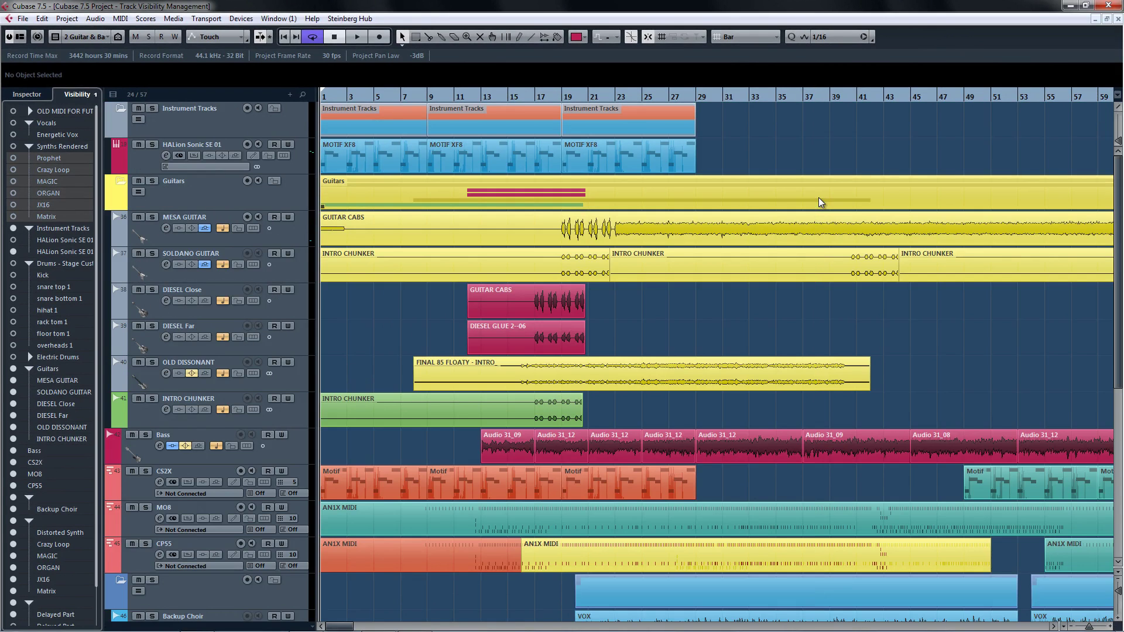